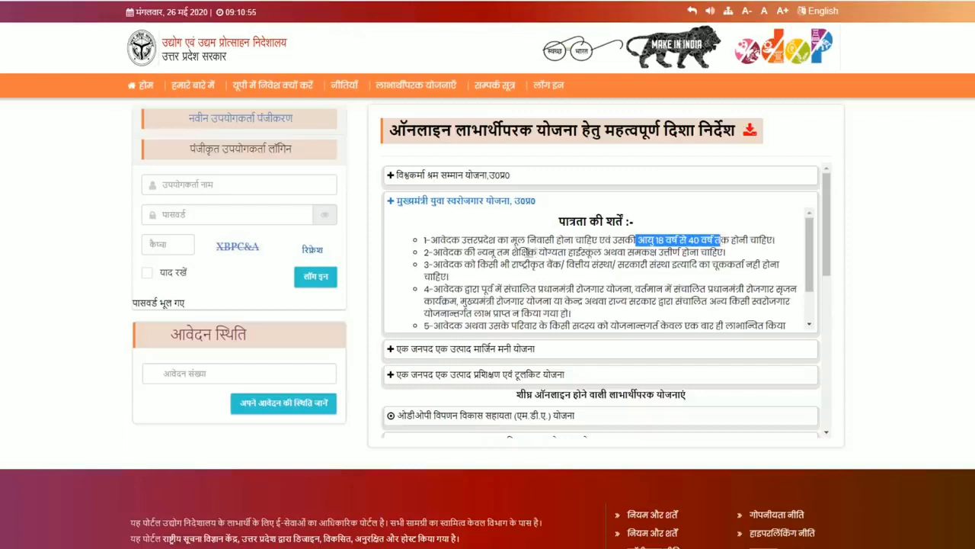
Highlight the qualification wording in eligibility condition 2 of the Yuva Swarozgar guidelines.
double_click(537, 252)
left_click_drag(537, 253, 728, 253)
left_click(473, 263)
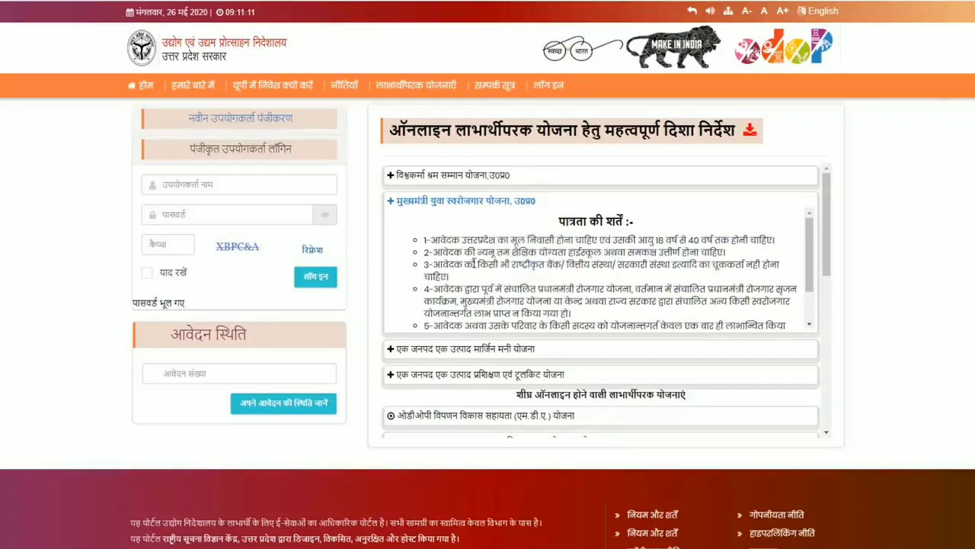
left_click_drag(474, 263, 697, 266)
scroll(588, 279, "down", 1)
left_click(518, 251)
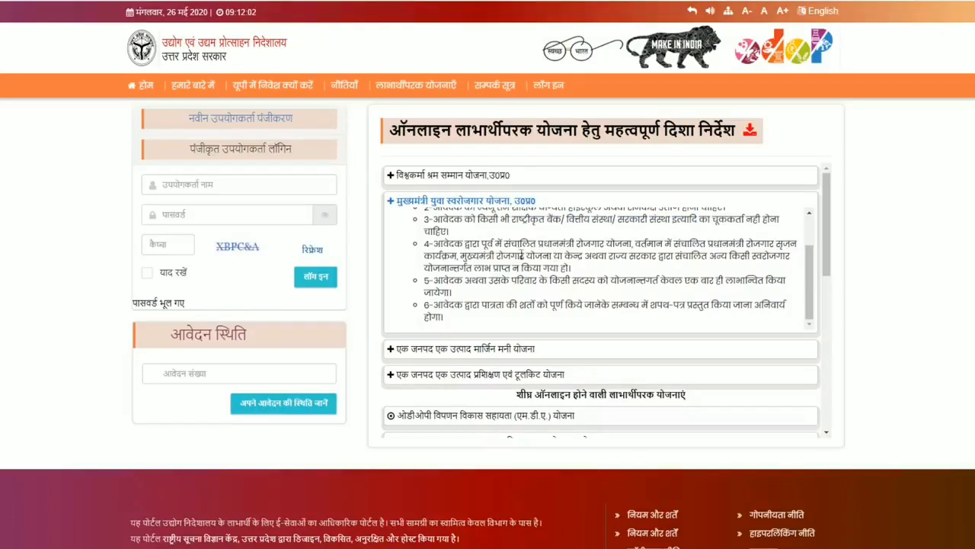
left_click_drag(509, 245, 541, 256)
left_click_drag(478, 281, 564, 282)
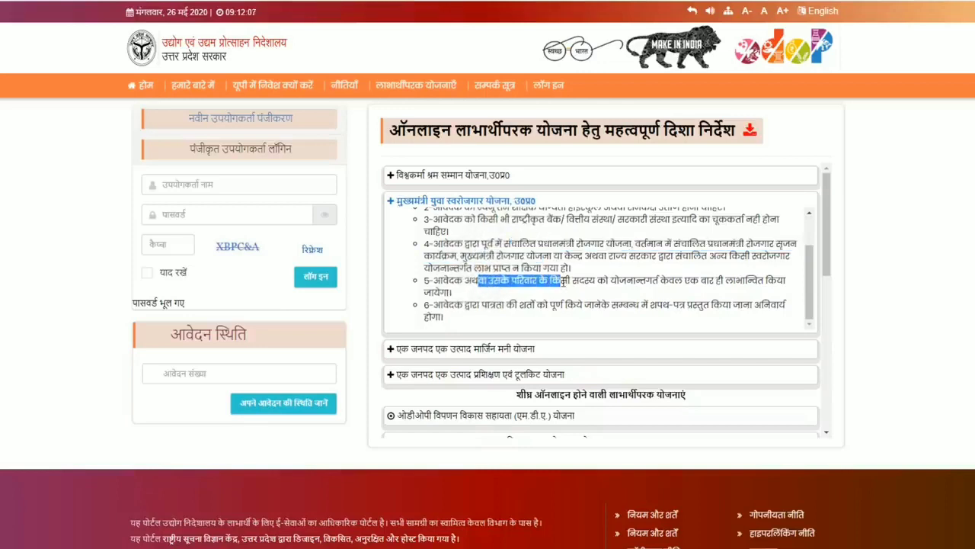
left_click(564, 282)
scroll(568, 243, "down", 1)
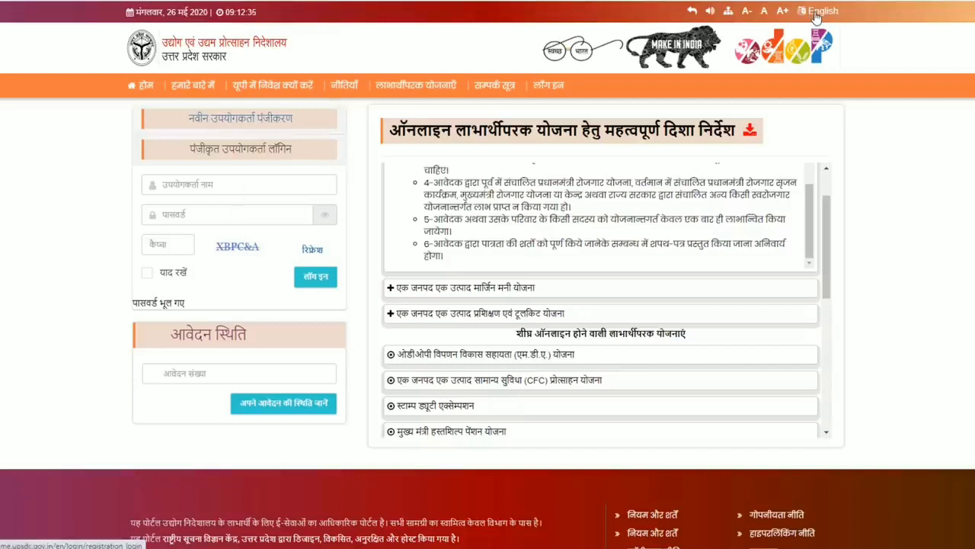
Start a new user registration for Mukhyamantri Yuva Swarozgar Yojana with Bijnor as the district.
left_click(273, 125)
left_click(491, 95)
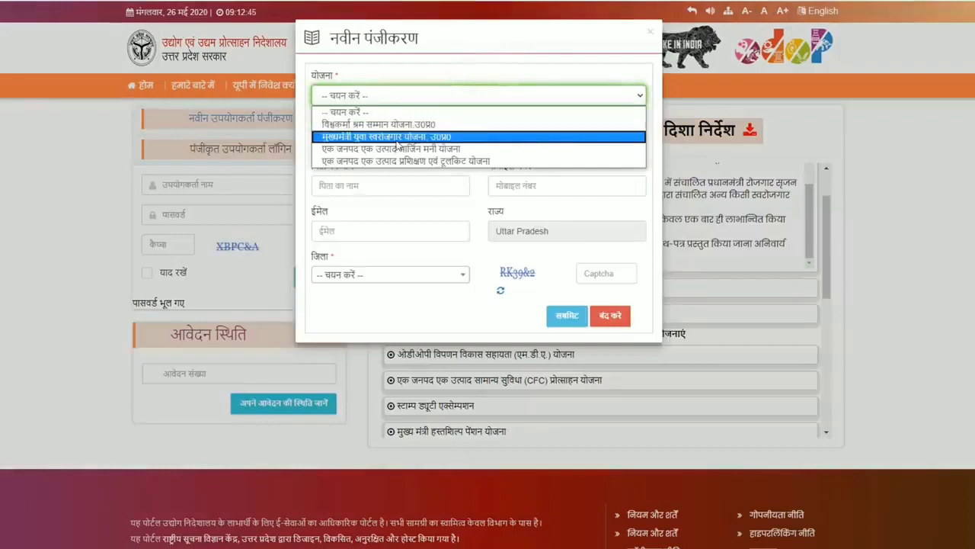
left_click(392, 136)
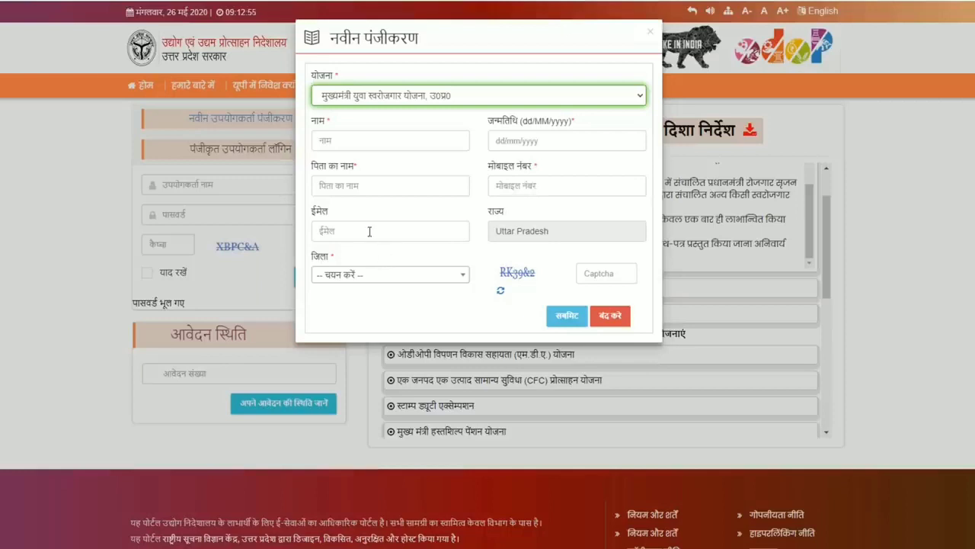
left_click(374, 275)
scroll(371, 389, "down", 4)
scroll(378, 357, "down", 1)
left_click(377, 366)
Enter the captcha, confirm the scheme application, and select the issued login credentials.
left_click(614, 277)
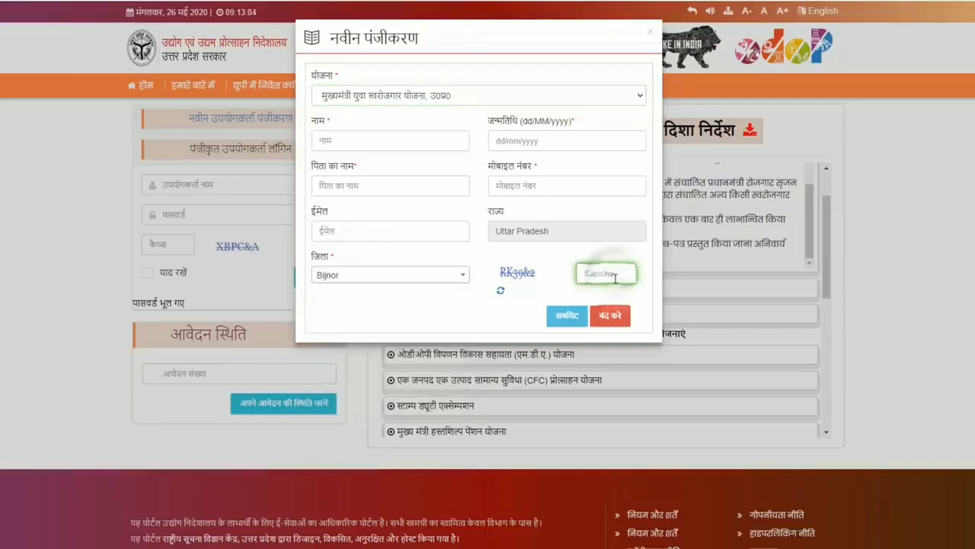
type("R")
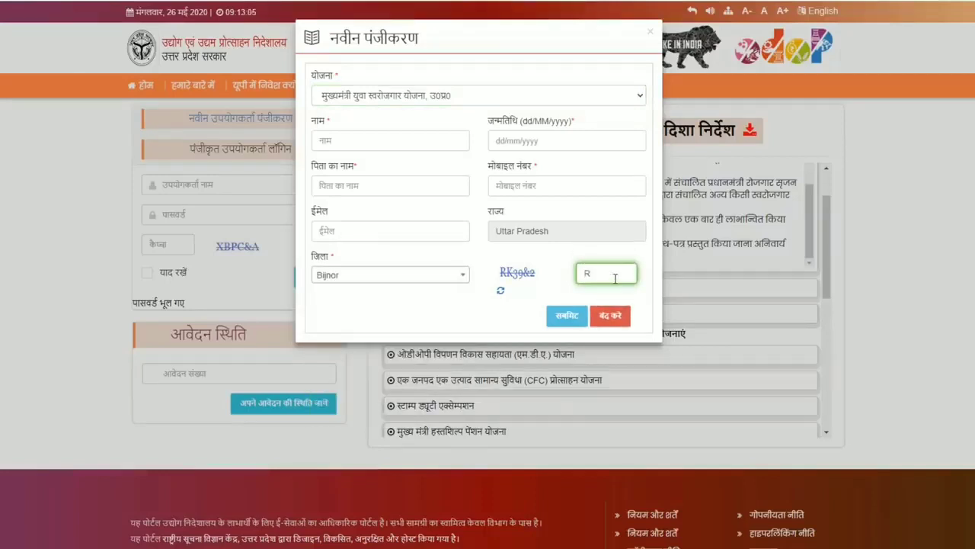
type("K39&2")
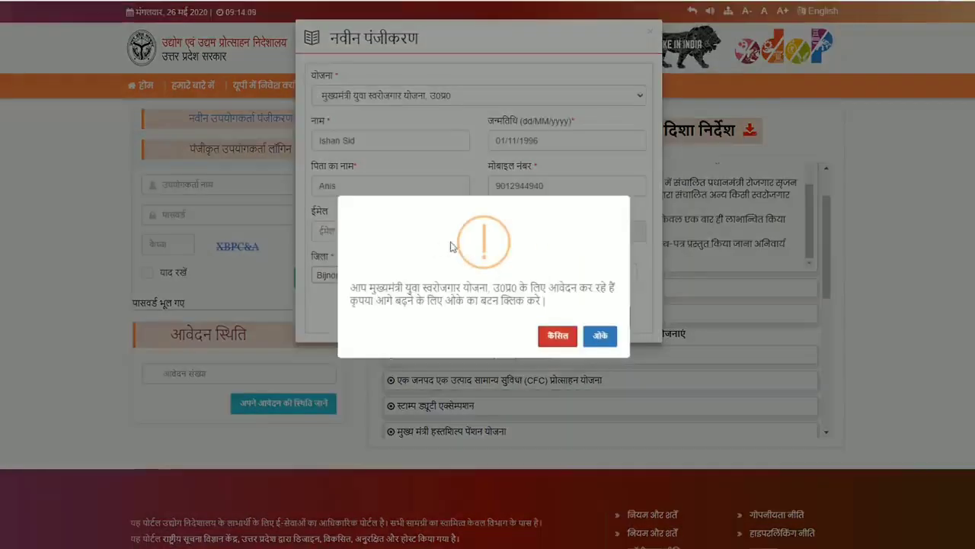
left_click(600, 338)
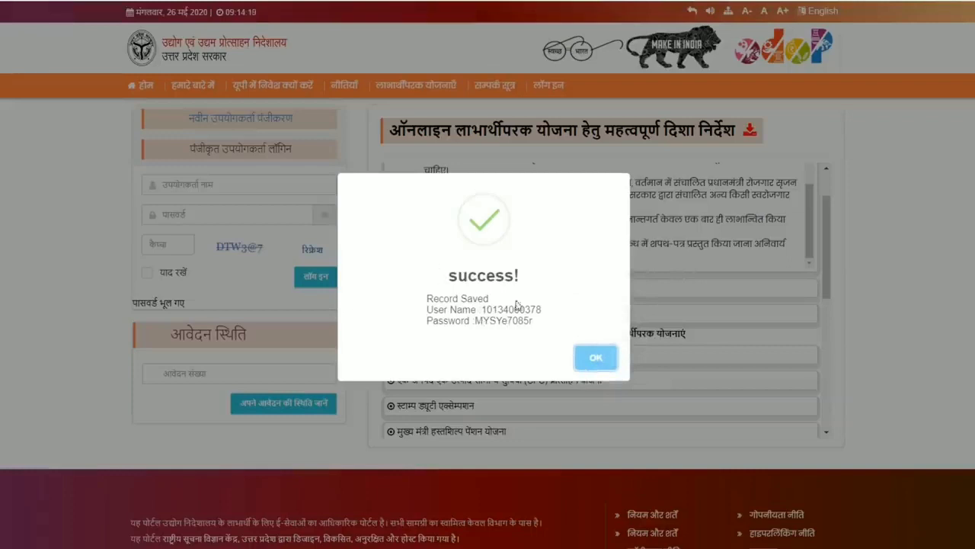
left_click_drag(542, 326, 427, 301)
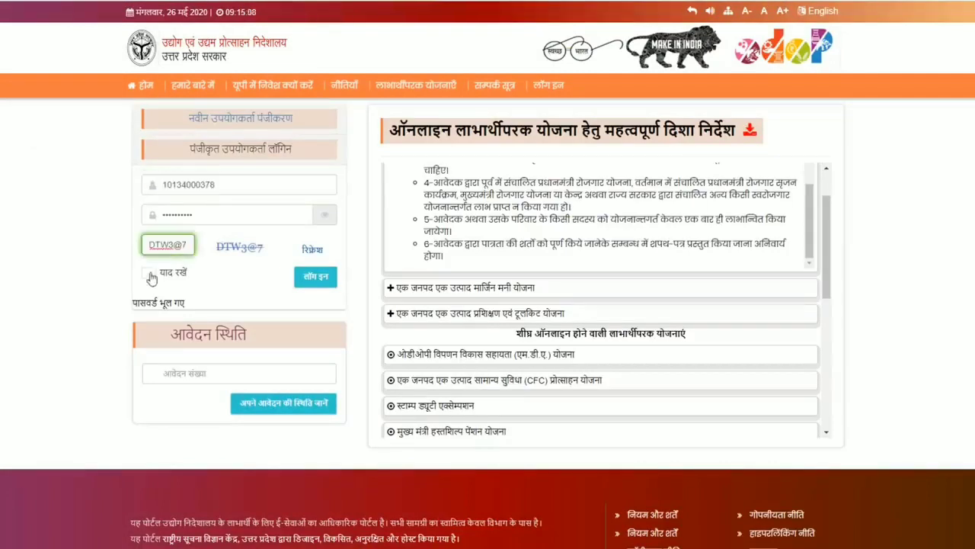
Log in with the issued credentials and replace the old password with a new one.
left_click(146, 272)
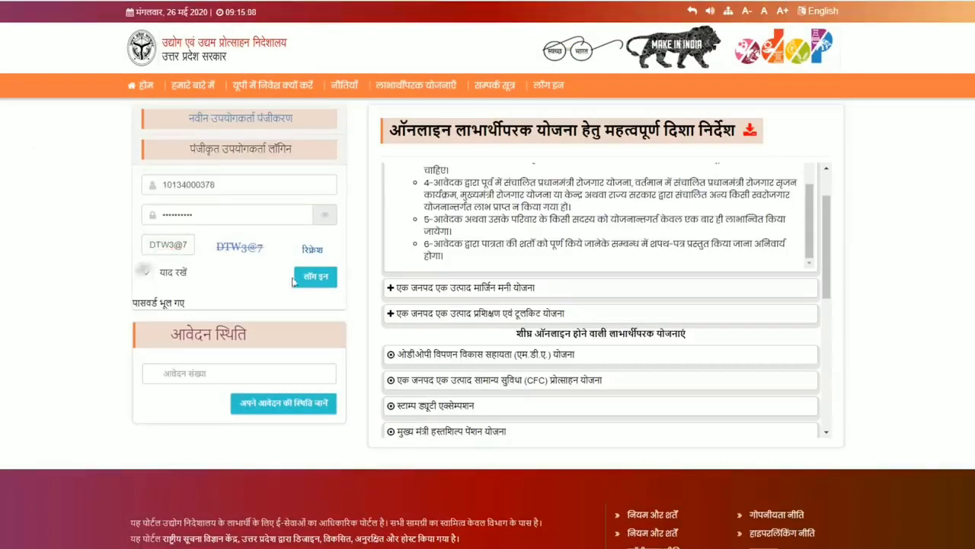
left_click(310, 279)
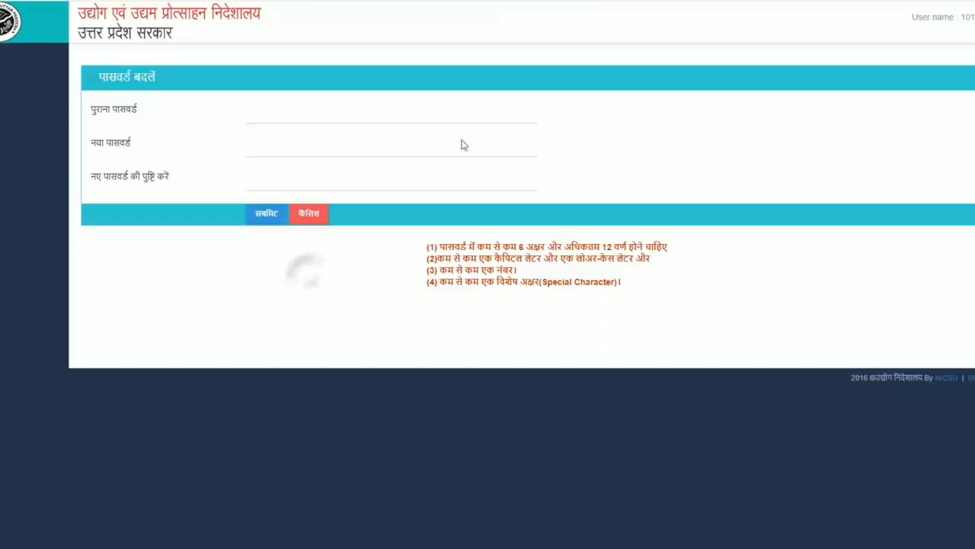
left_click(280, 119)
left_click(288, 144)
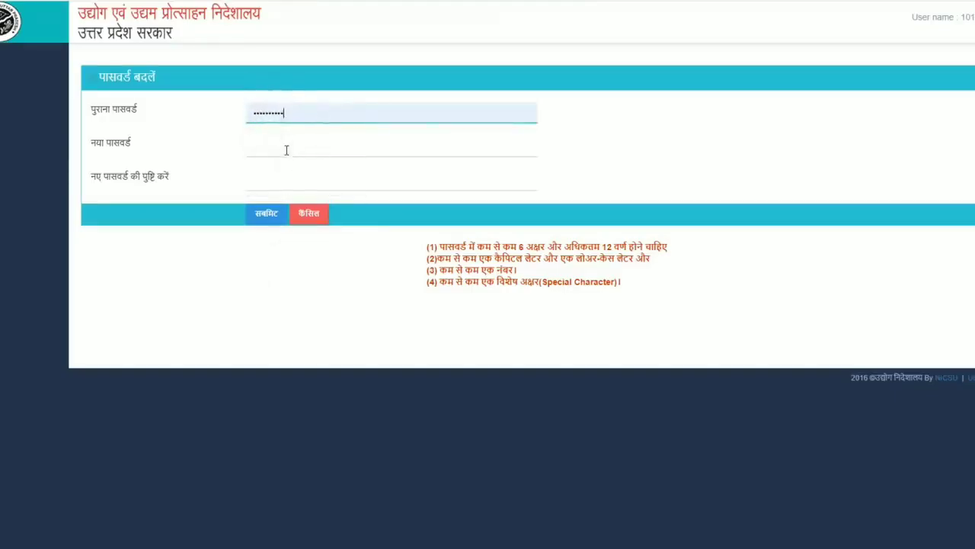
left_click(287, 150)
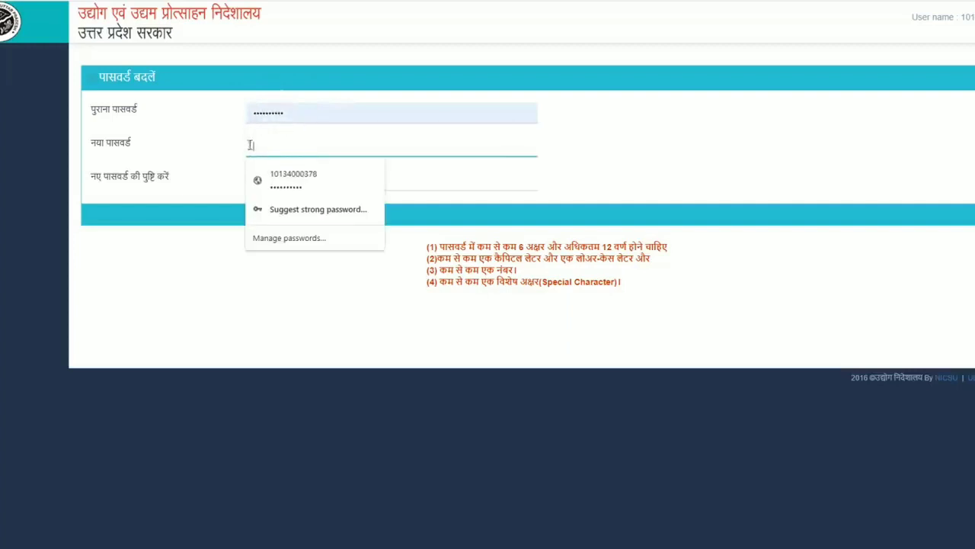
left_click(293, 179)
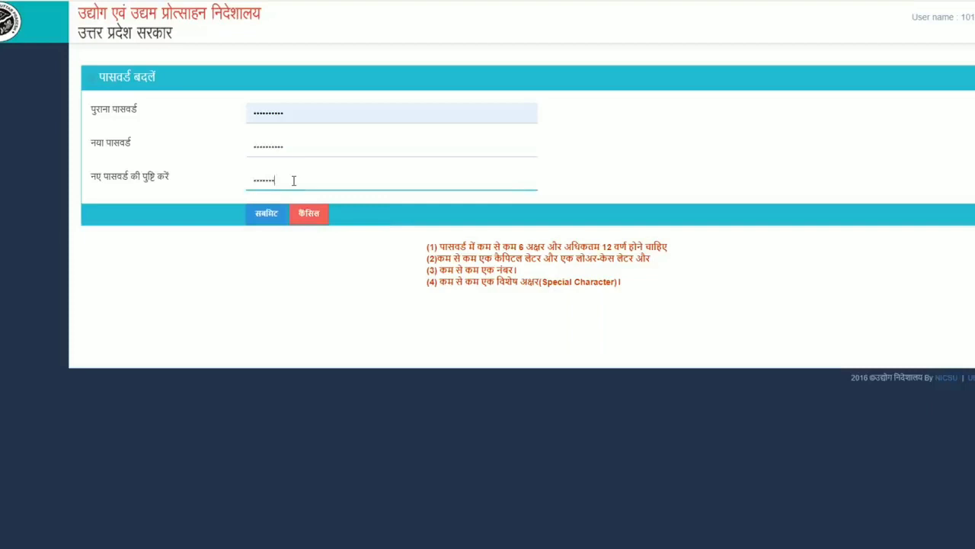
left_click(267, 214)
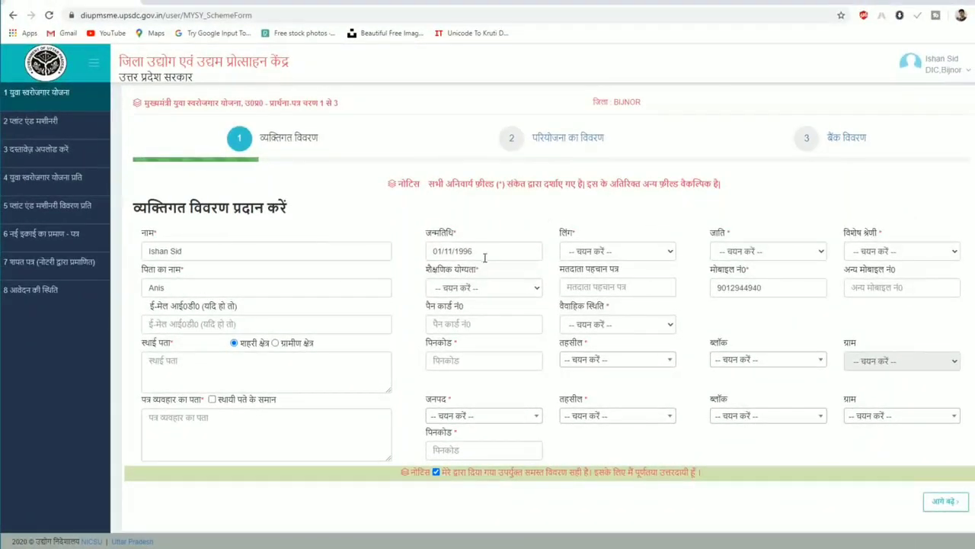
Set gender to Male, caste category to General and special category to Not Applicable.
left_click(595, 252)
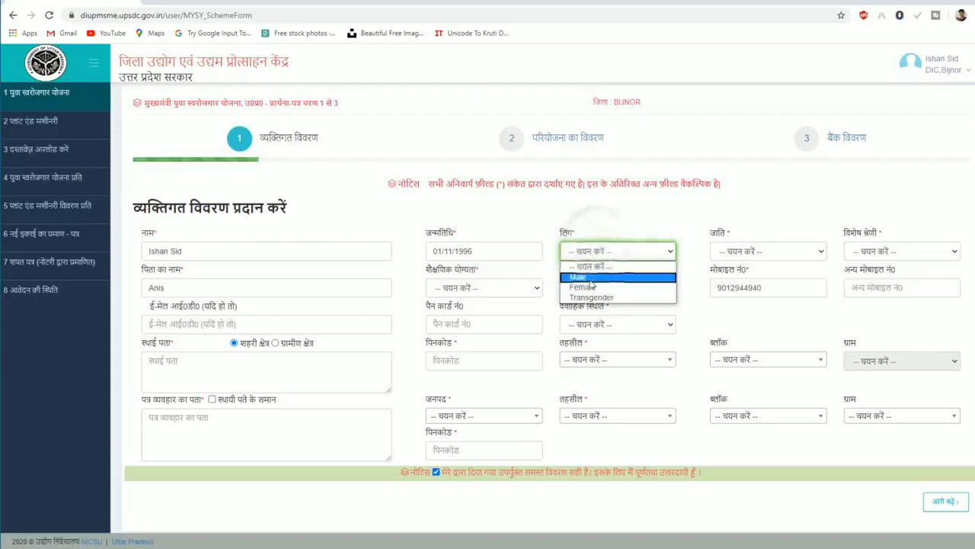
left_click(591, 275)
left_click(768, 251)
left_click(739, 275)
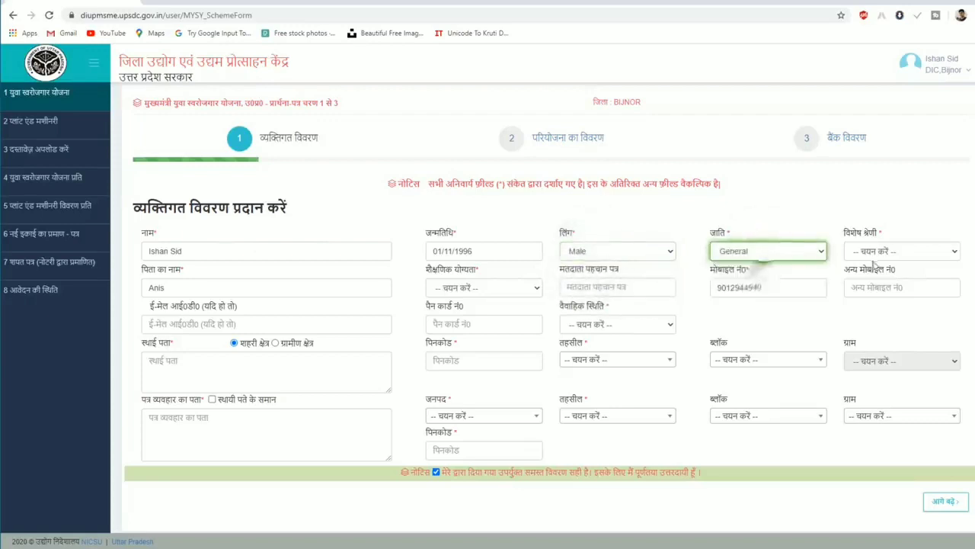
left_click(885, 253)
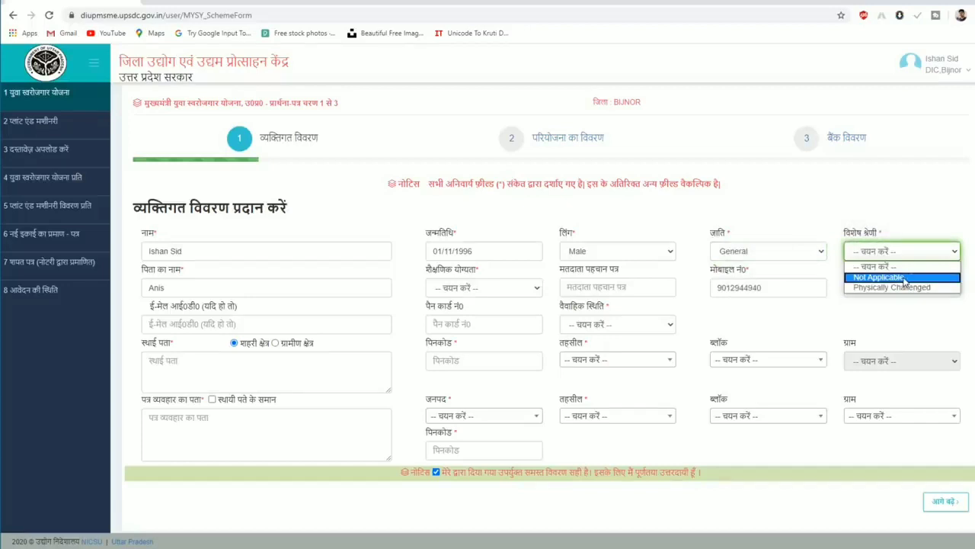
left_click(884, 278)
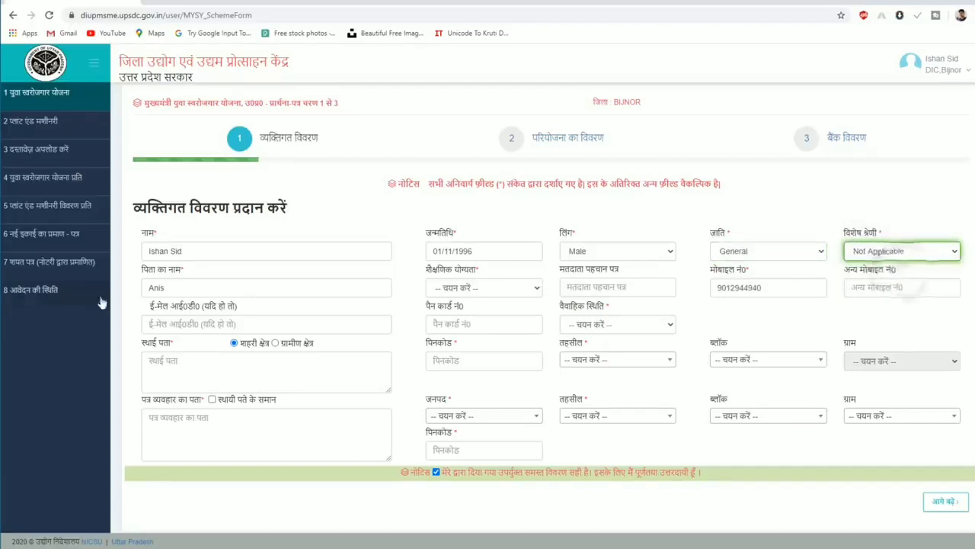
Set qualification to Post Graduate and marital status to Unmarried, keeping the permanent address urban.
left_click(458, 290)
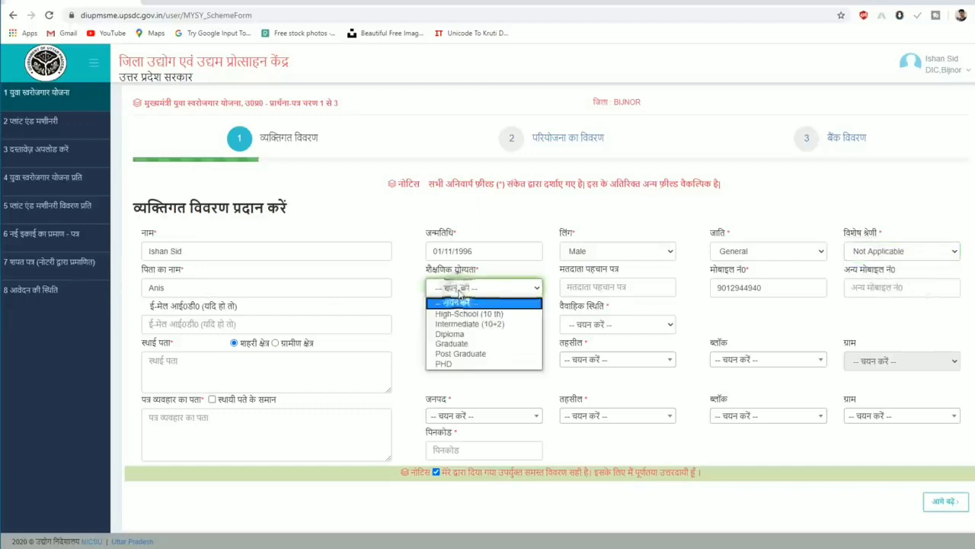
left_click(483, 354)
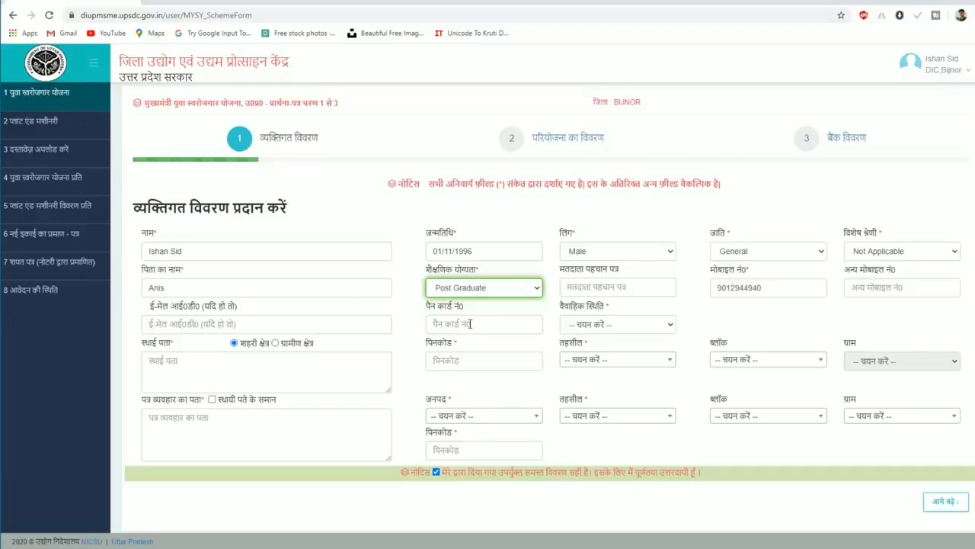
left_click(612, 326)
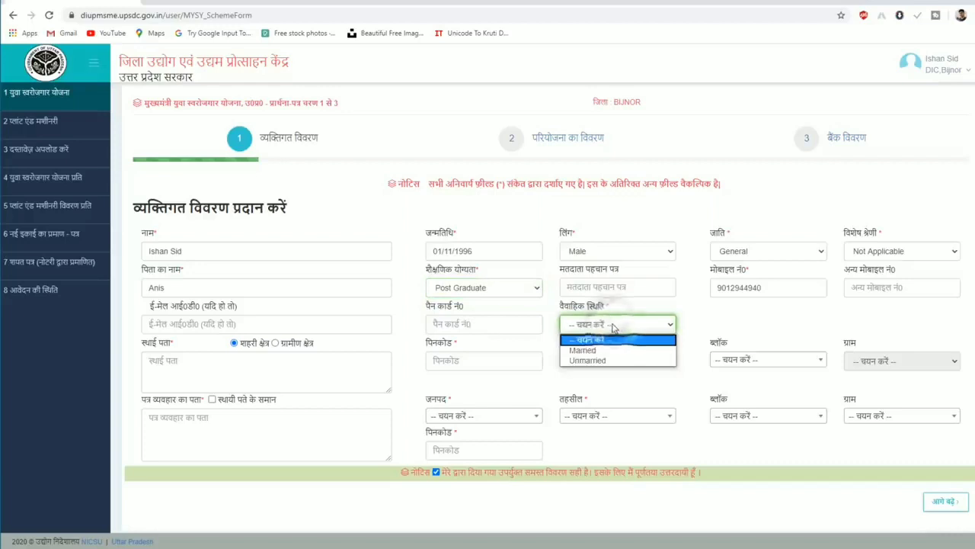
left_click(623, 360)
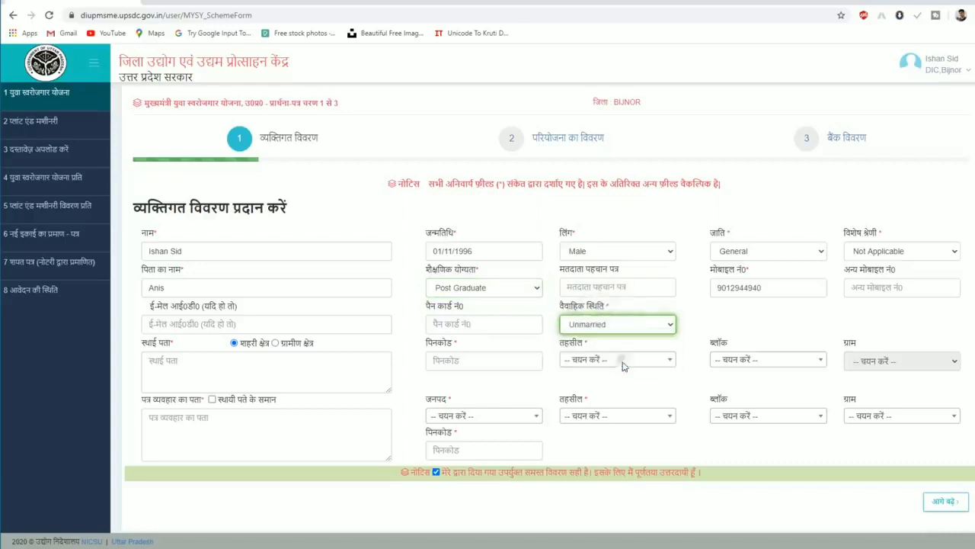
left_click(275, 344)
left_click(235, 344)
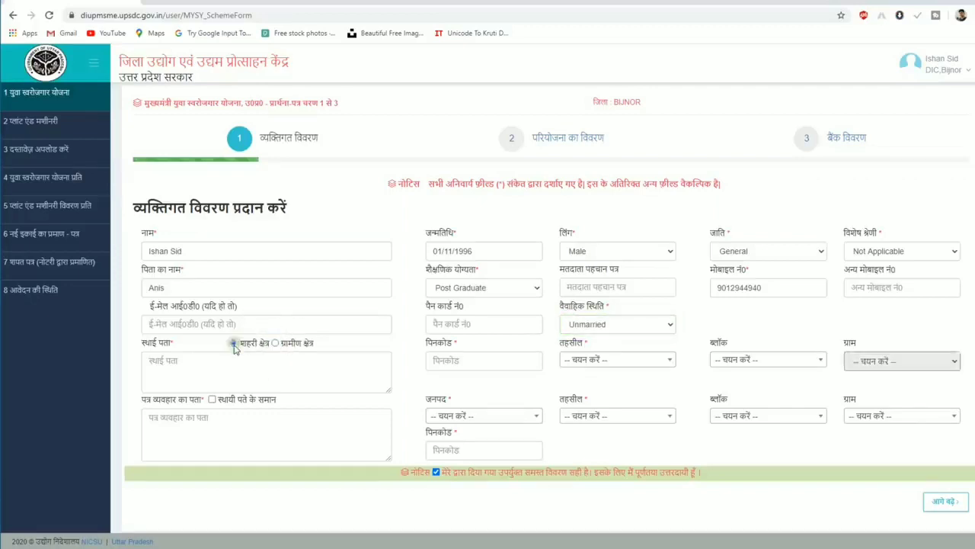
Enter permanent address Bijnor, tehsil Bijnore, block MOHAMMEDPUR DEOMAL, copy it to correspondence, and continue.
left_click(227, 357)
type("Bijnor")
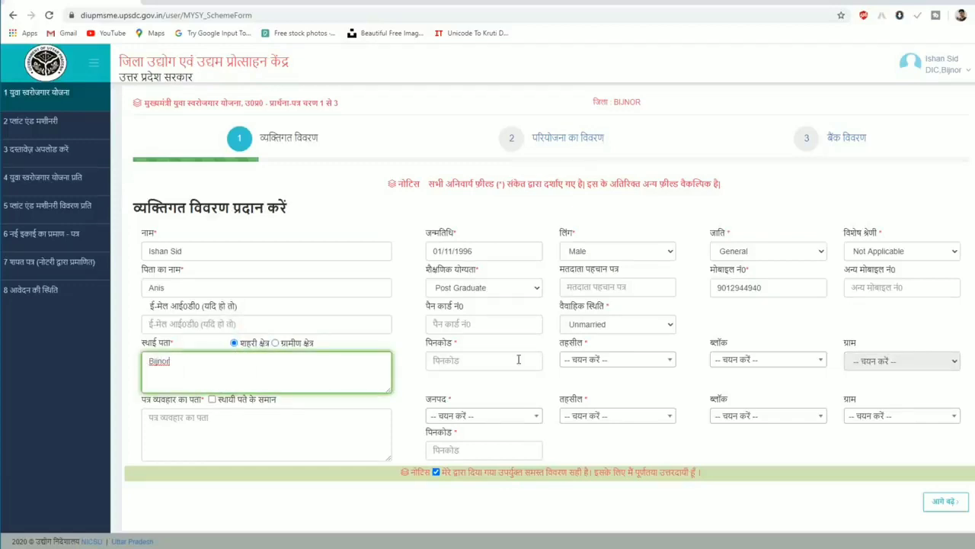
left_click(607, 361)
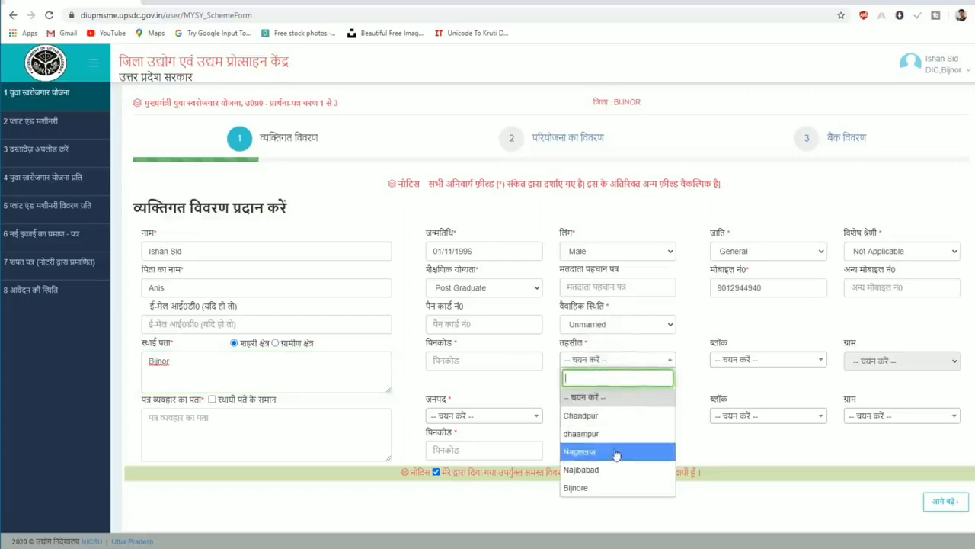
left_click(614, 488)
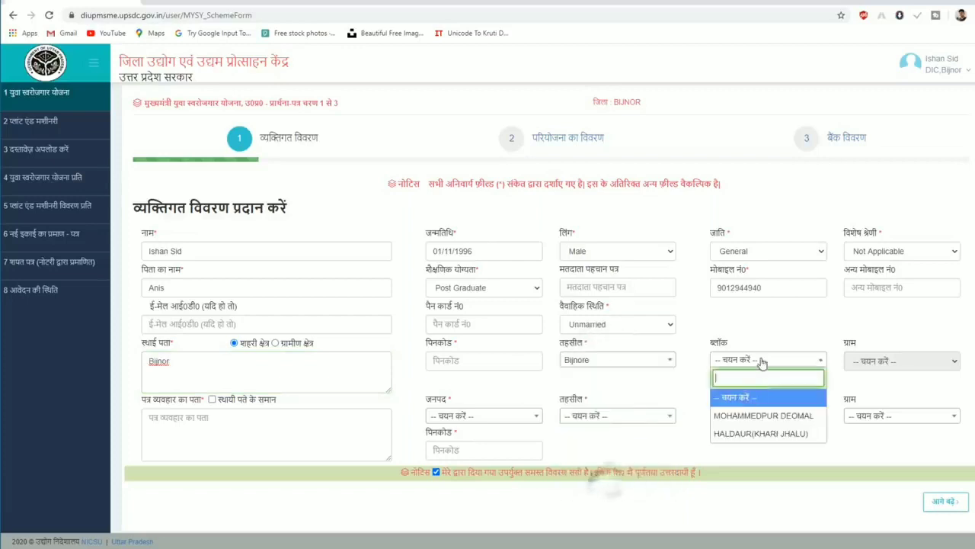
left_click(770, 415)
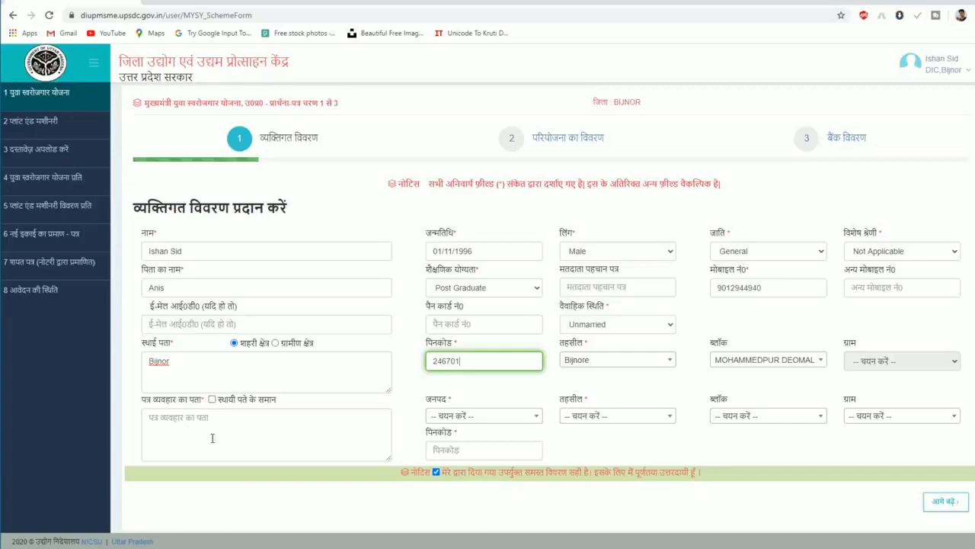
left_click(212, 399)
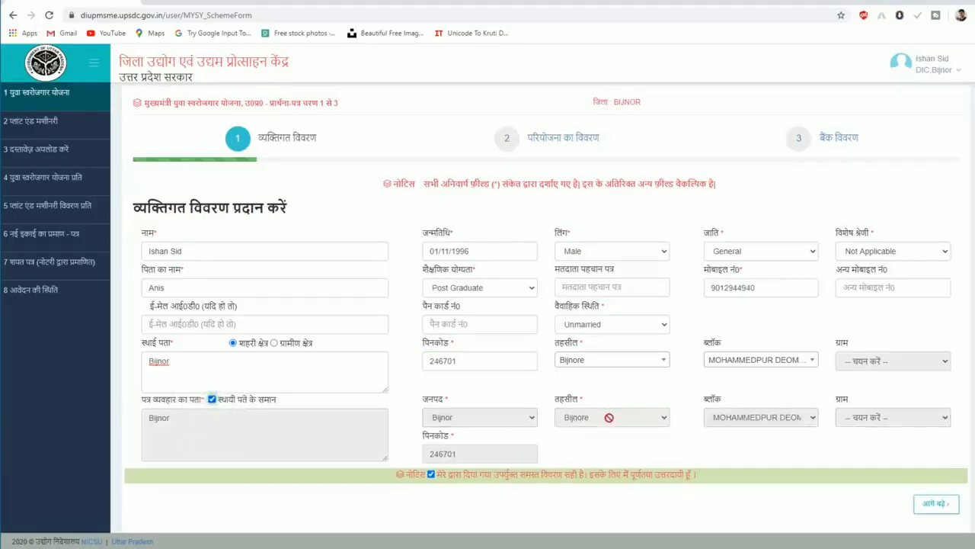
left_click(939, 507)
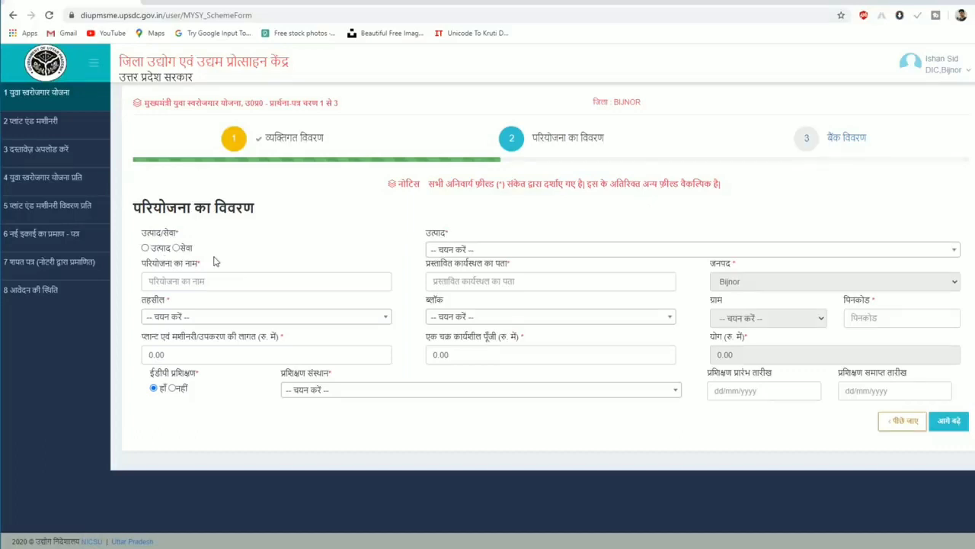
Set the project type to service.
left_click(176, 248)
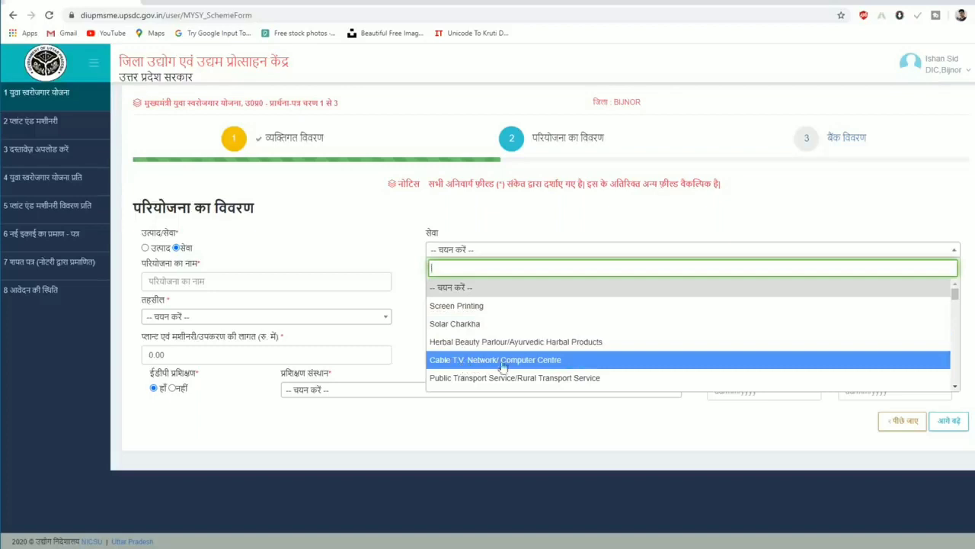
scroll(579, 361, "down", 1)
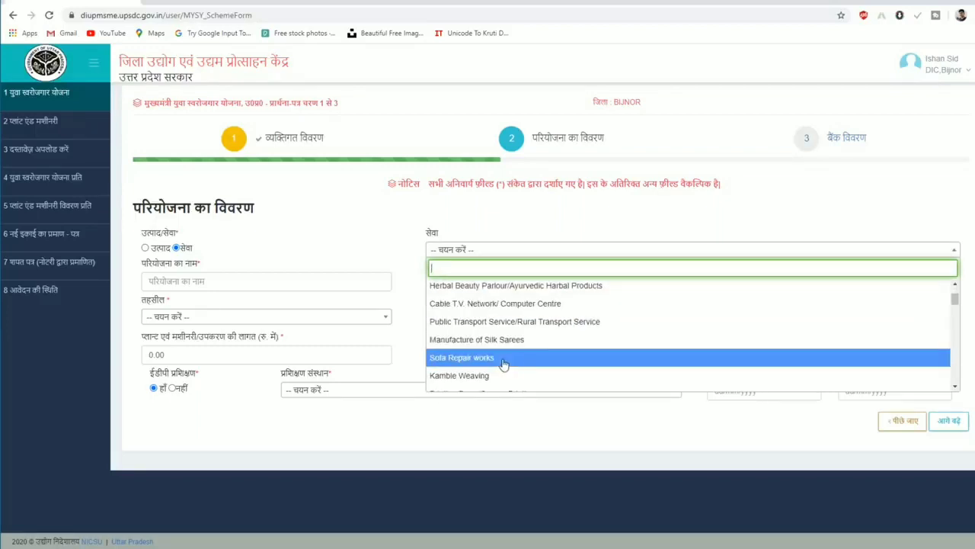
scroll(525, 358, "down", 3)
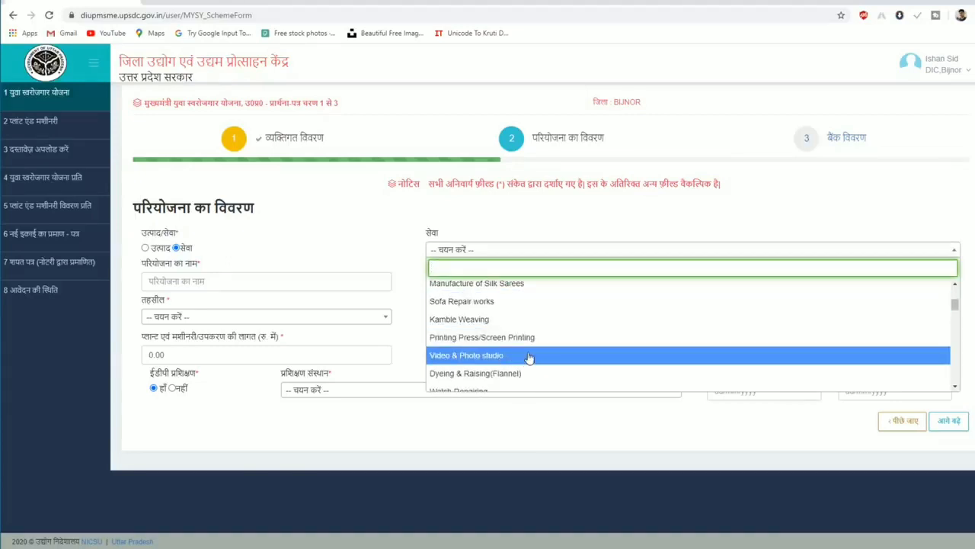
scroll(529, 358, "down", 3)
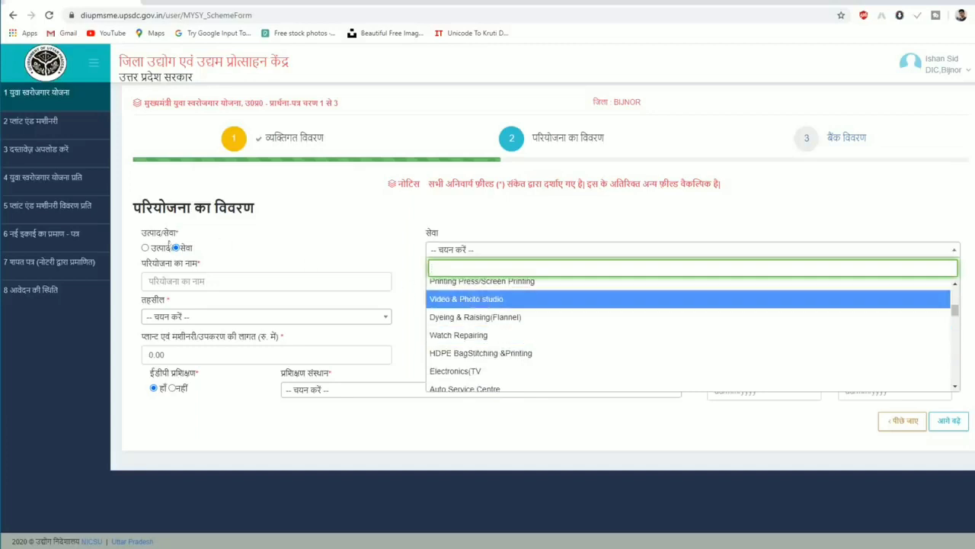
left_click(145, 248)
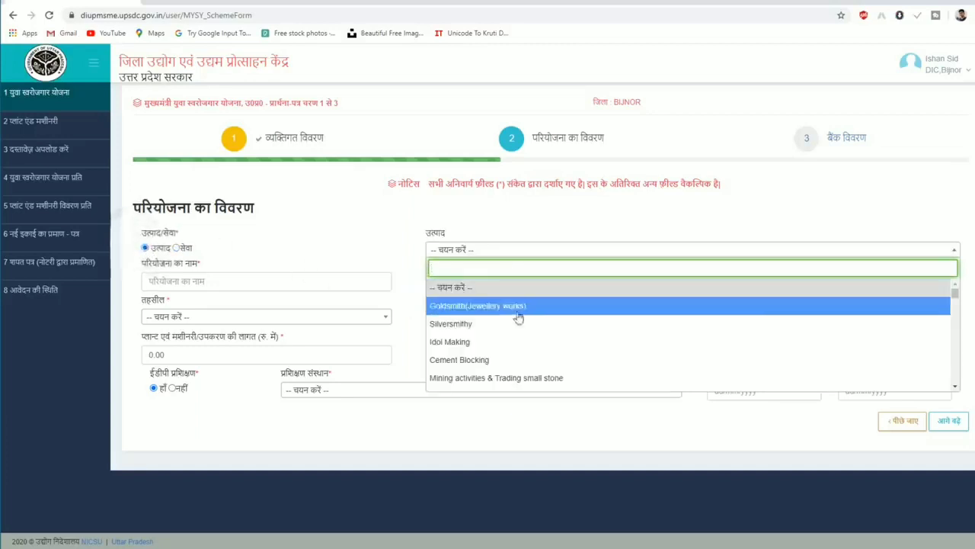
scroll(577, 341, "down", 3)
scroll(577, 340, "down", 8)
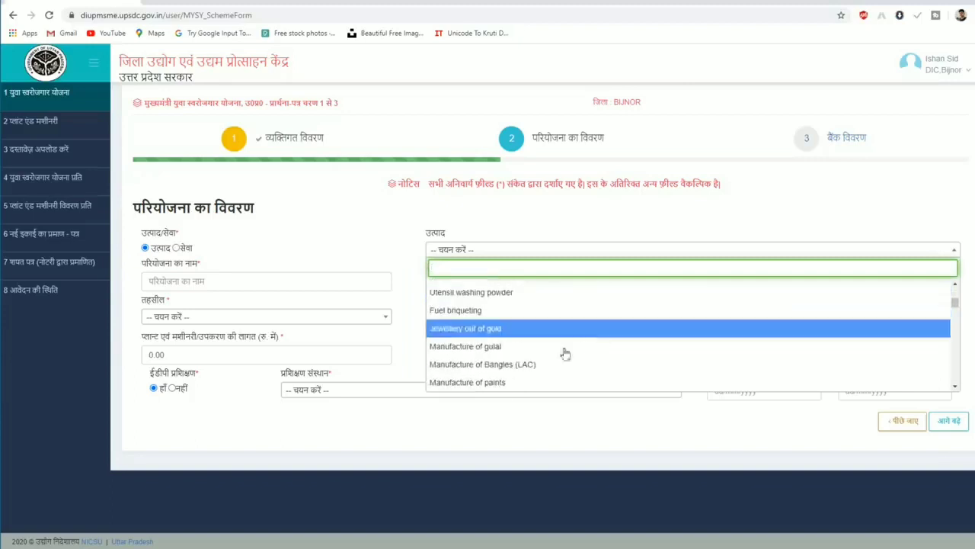
scroll(573, 352, "down", 2)
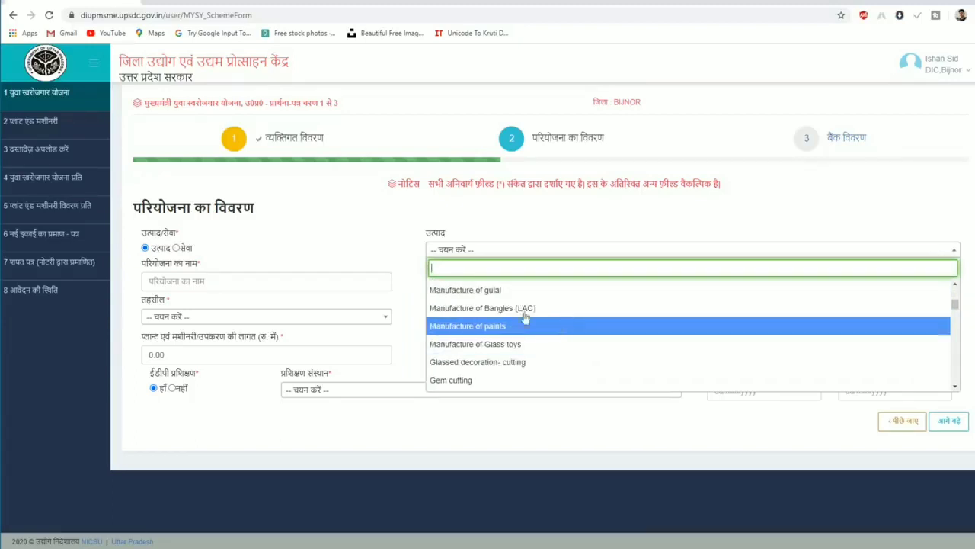
left_click(176, 248)
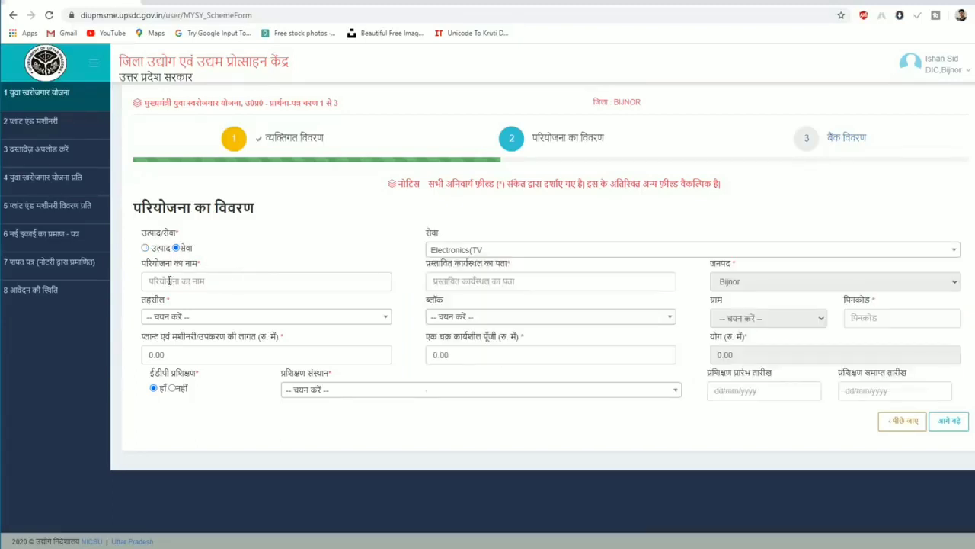
Enter project 'Ishan Store' at Bijnor, tehsil Bijnore, block MOHAMMEDPUR DEOMAL, pincode 246701.
left_click(236, 281)
type("Ishan Store")
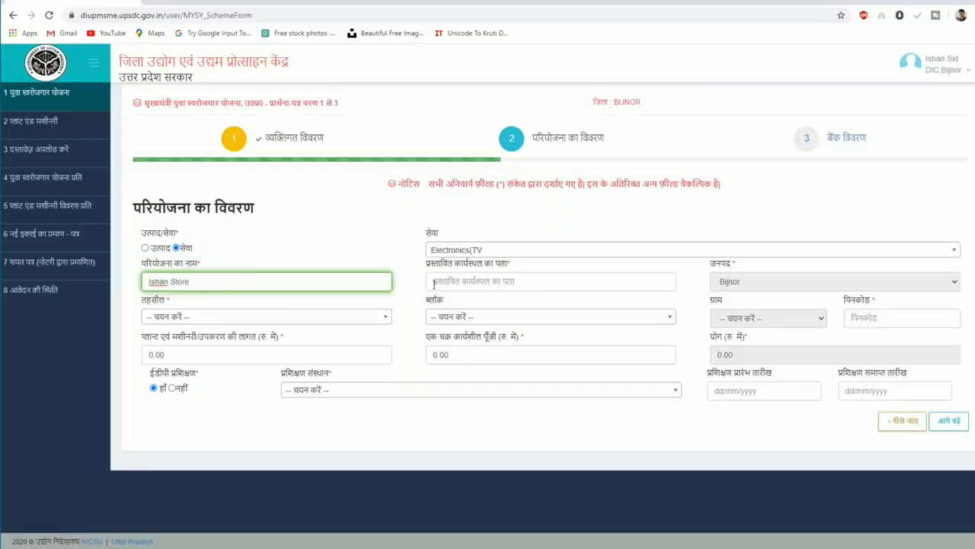
left_click(497, 282)
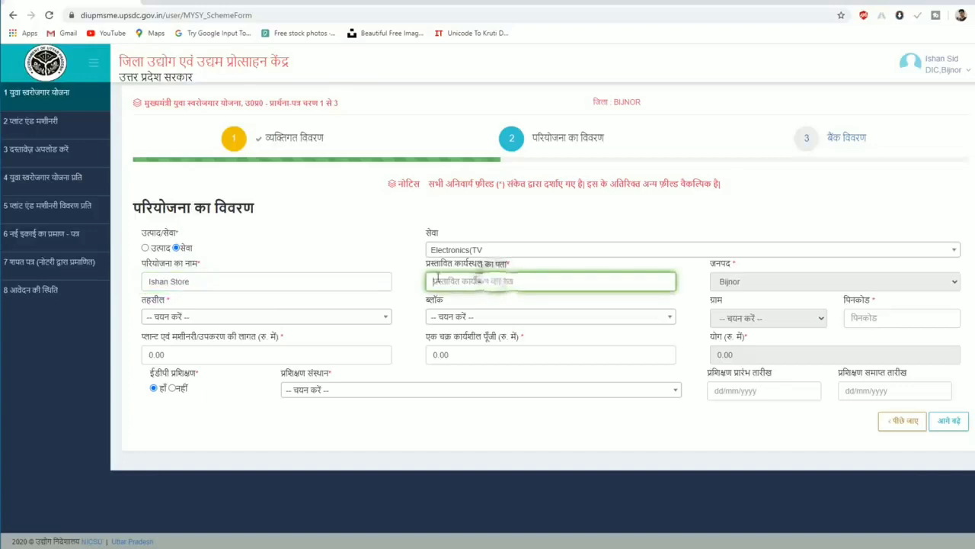
type("बijnor")
left_click(783, 287)
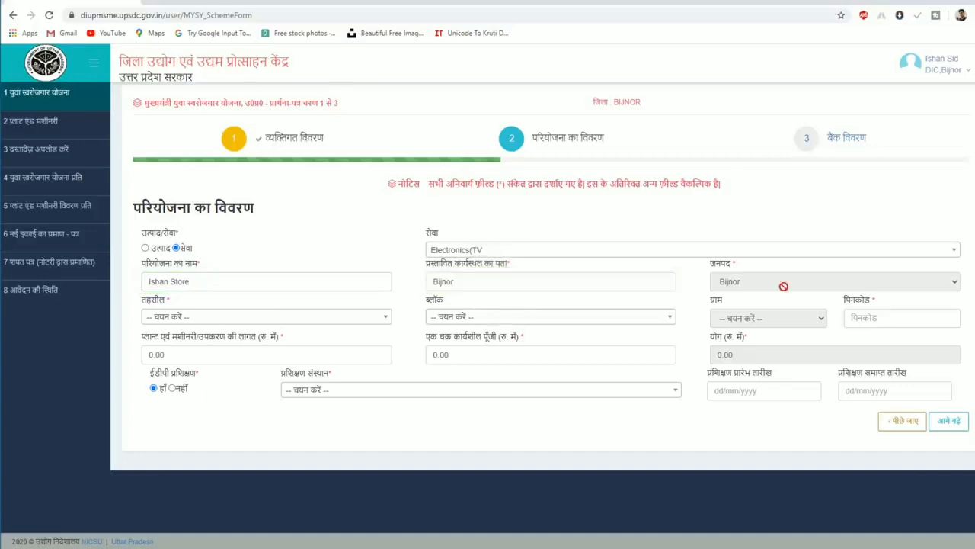
left_click(225, 317)
left_click(218, 445)
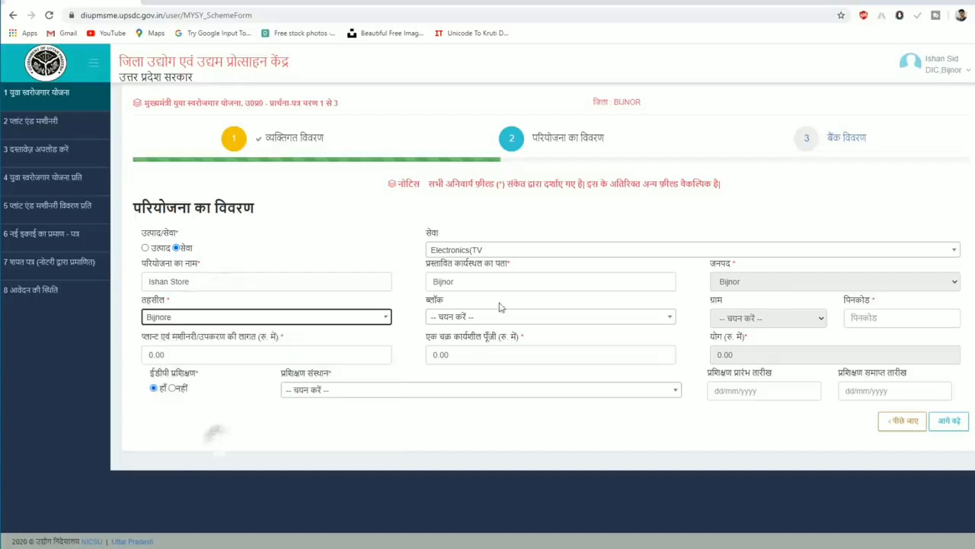
left_click(500, 316)
left_click(510, 376)
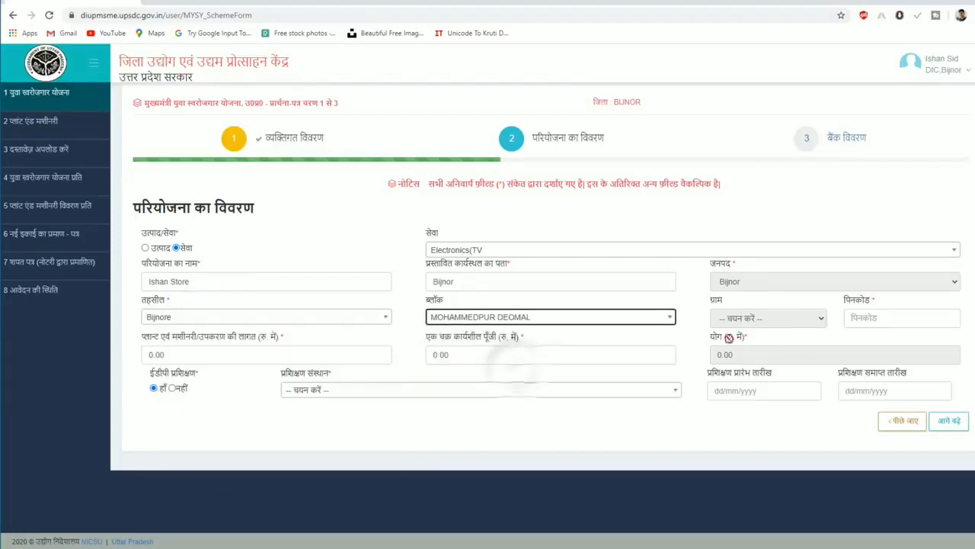
left_click(900, 318)
type("246701")
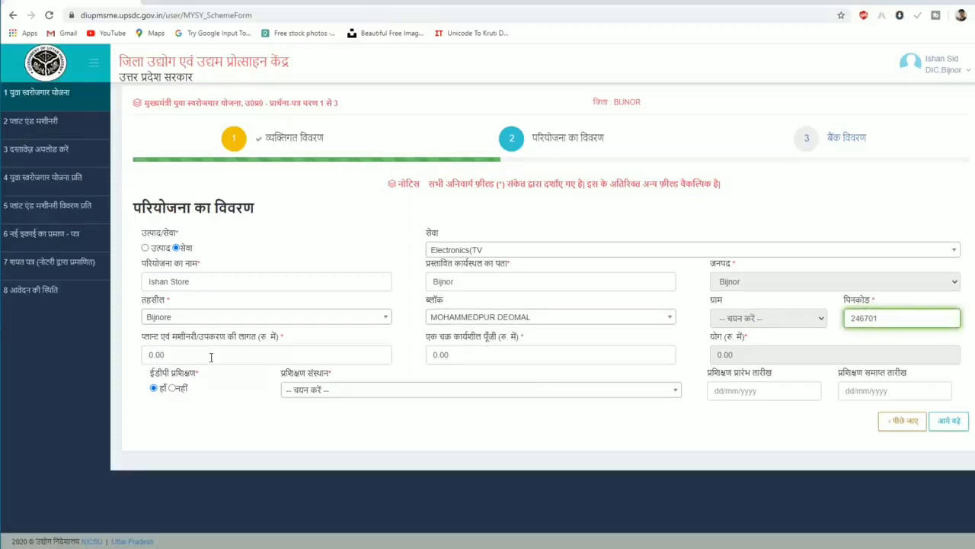
Set machinery cost to 500000 and working capital to 300000.
left_click(185, 355)
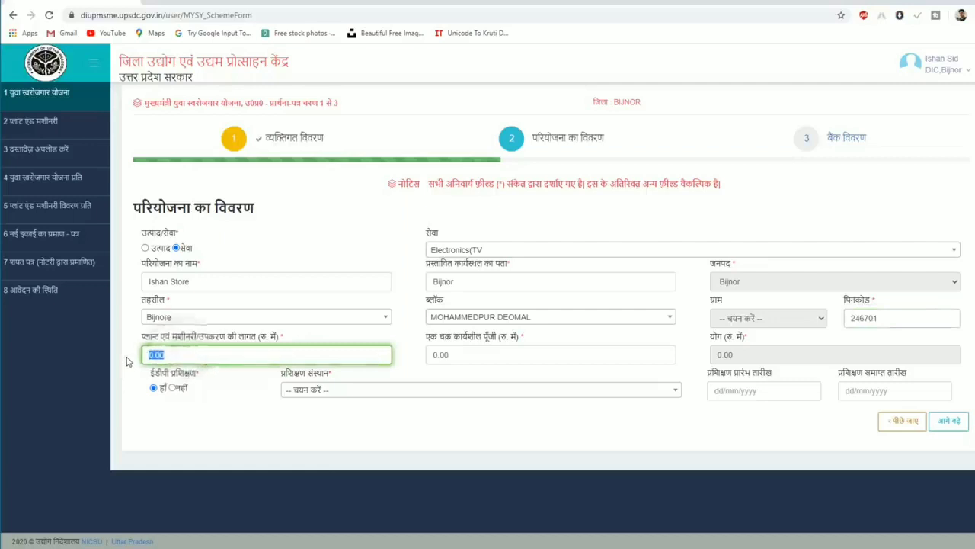
type("500000")
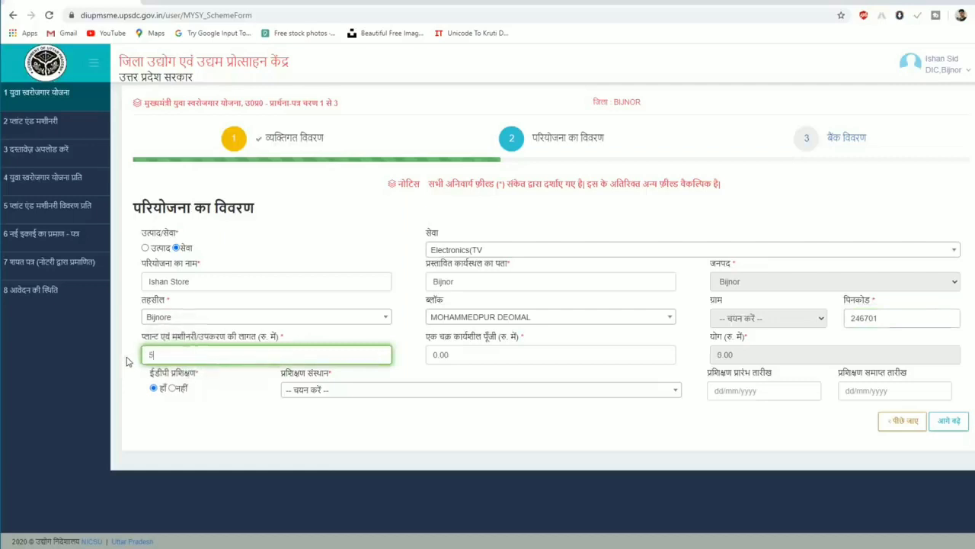
left_click(473, 354)
left_click(459, 356)
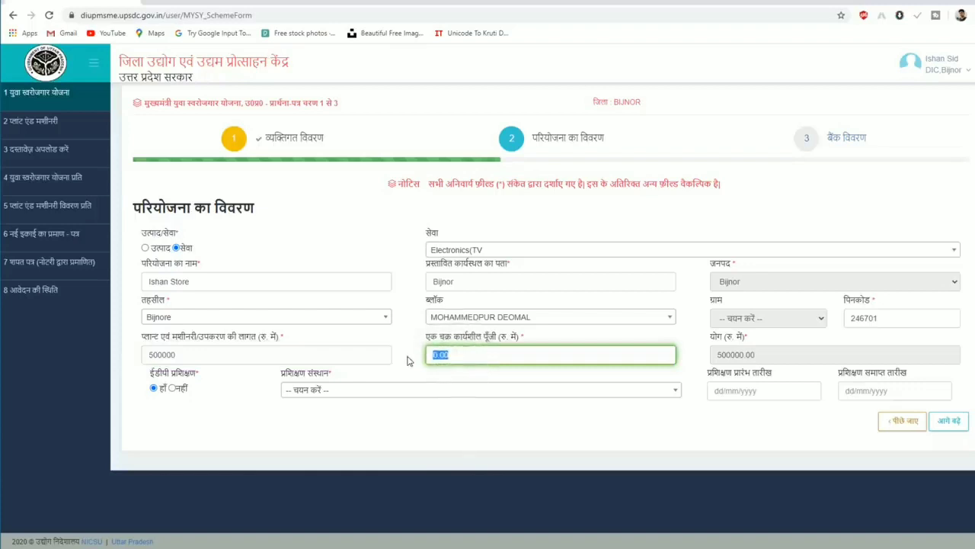
type("300000")
key("Tab")
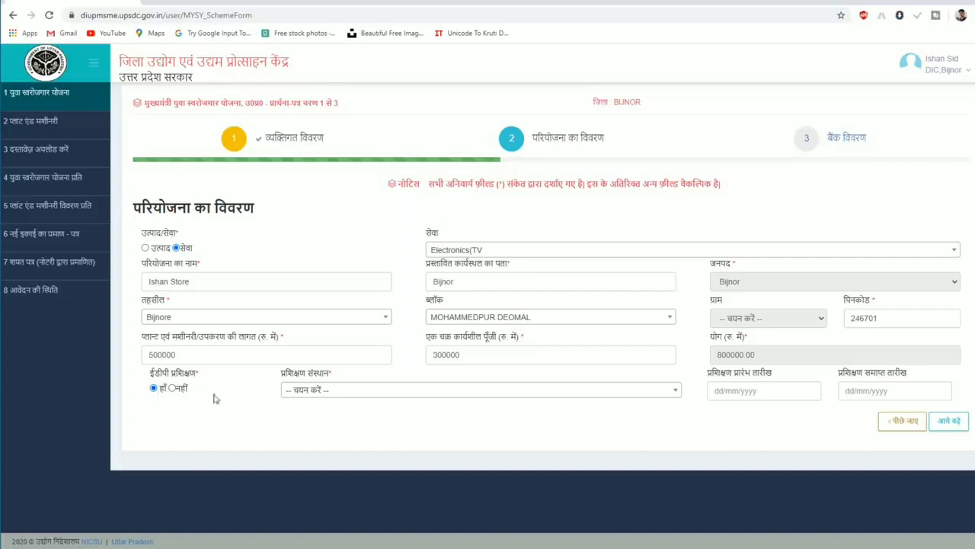
Mark that no EDP training was taken and continue to bank details.
left_click(317, 394)
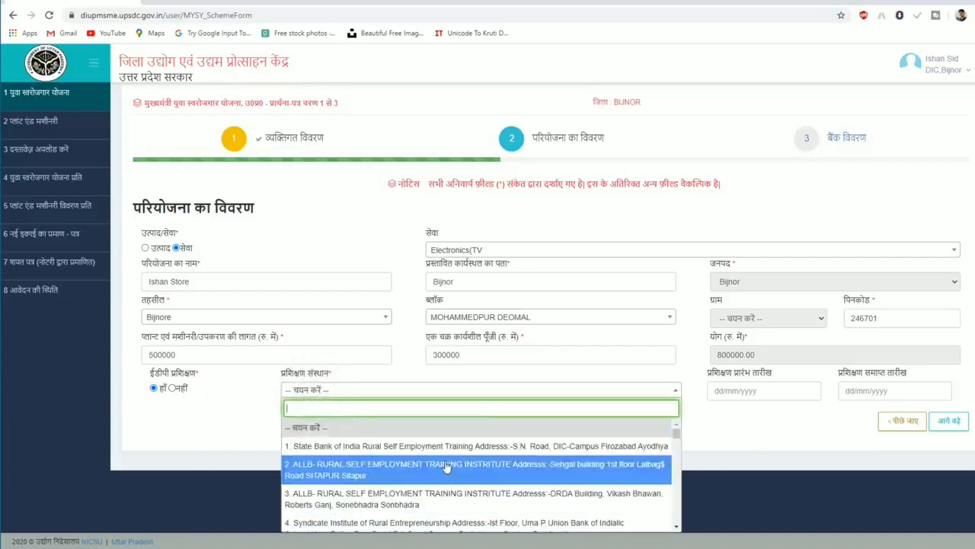
scroll(446, 464, "down", 1)
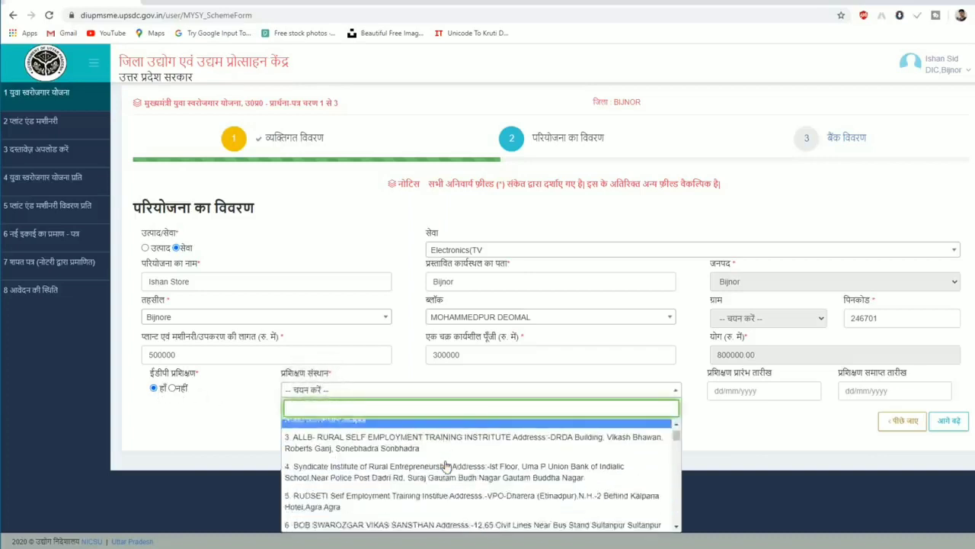
left_click(173, 388)
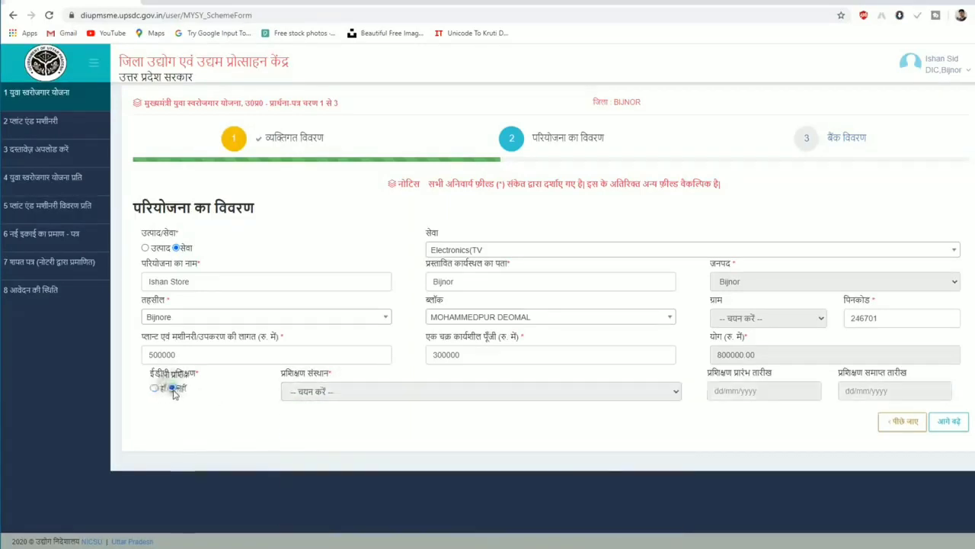
left_click(949, 422)
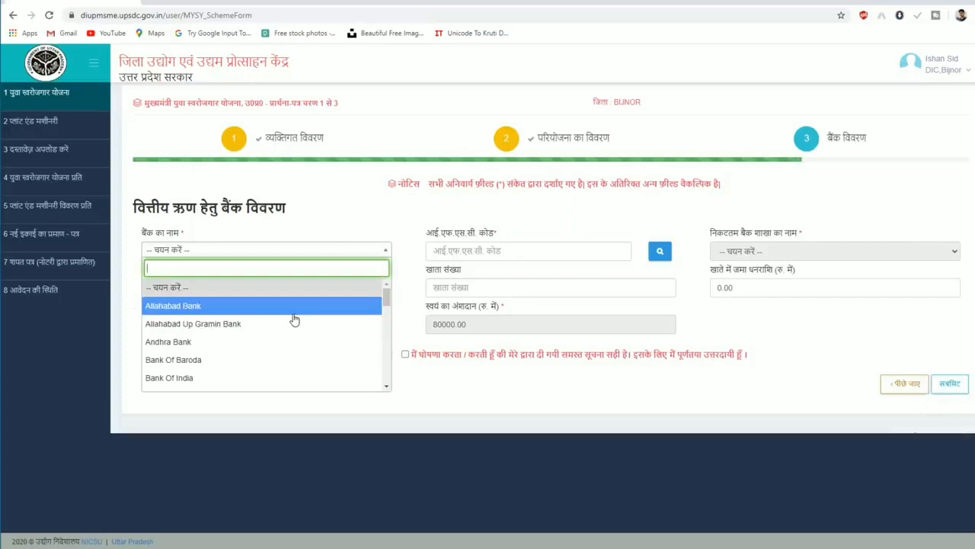
Choose State Bank Of India's KIRATPUR branch, enter the account number, accept the declaration, and submit.
type("state")
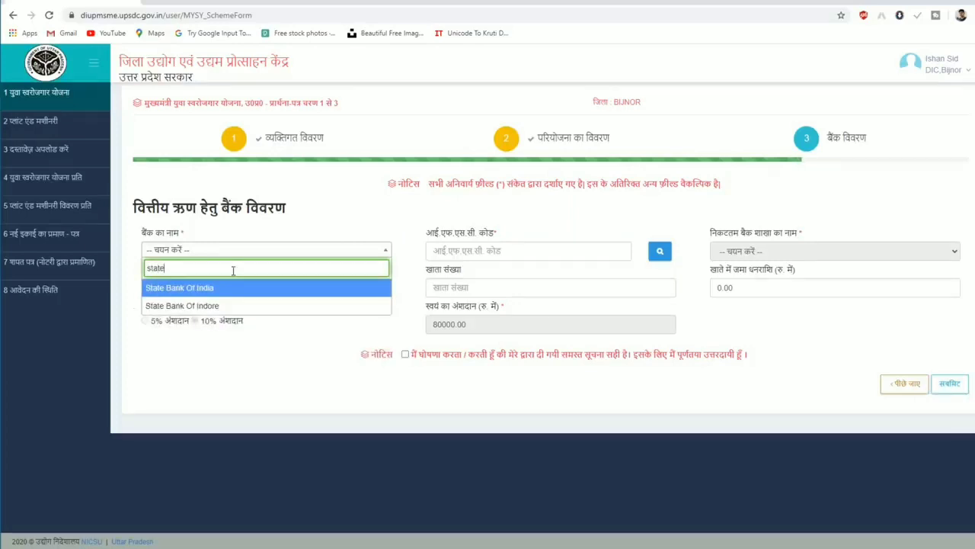
left_click(244, 288)
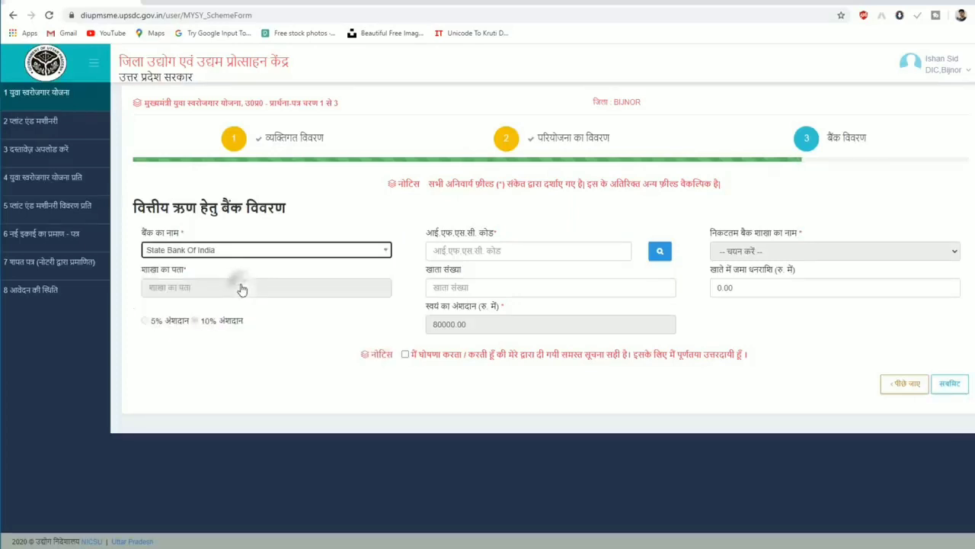
left_click(512, 251)
type("SBIN0010874")
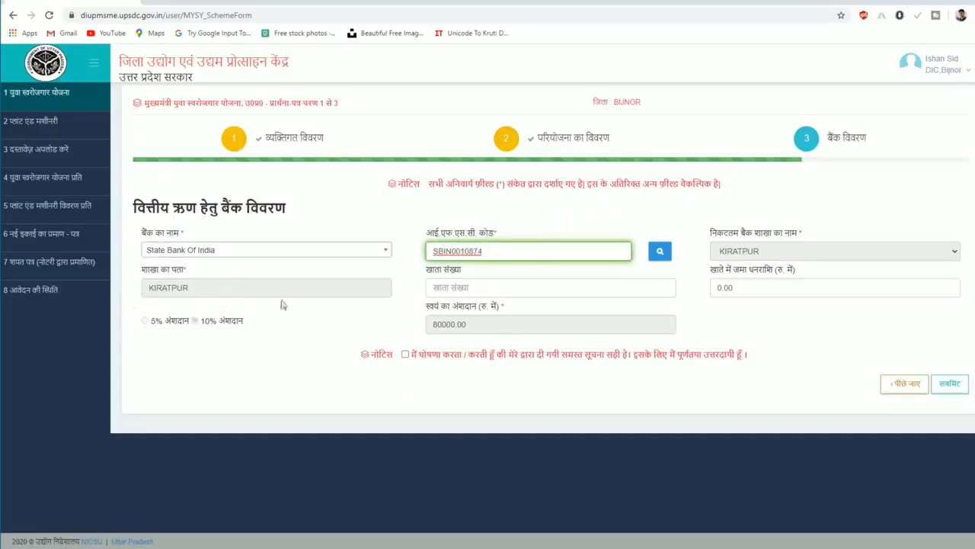
left_click(462, 286)
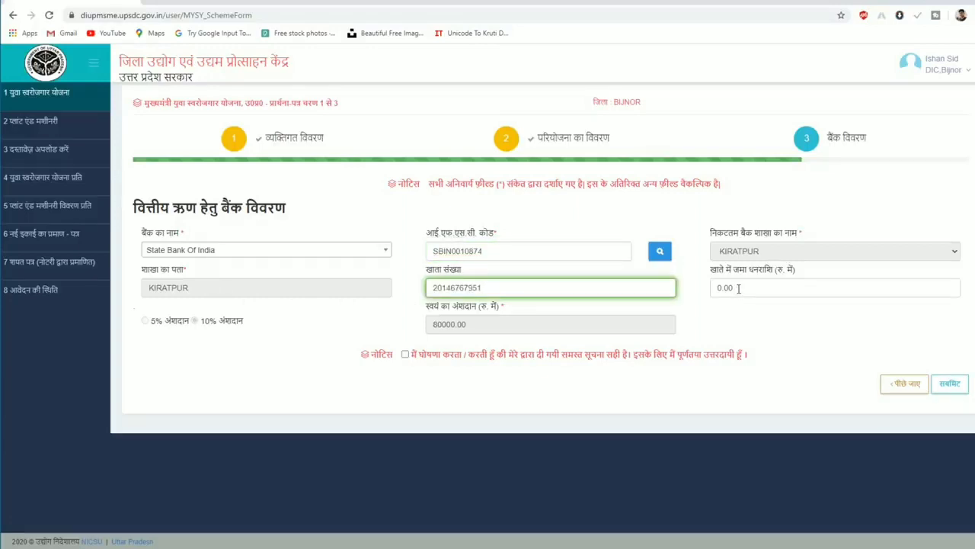
left_click(738, 288)
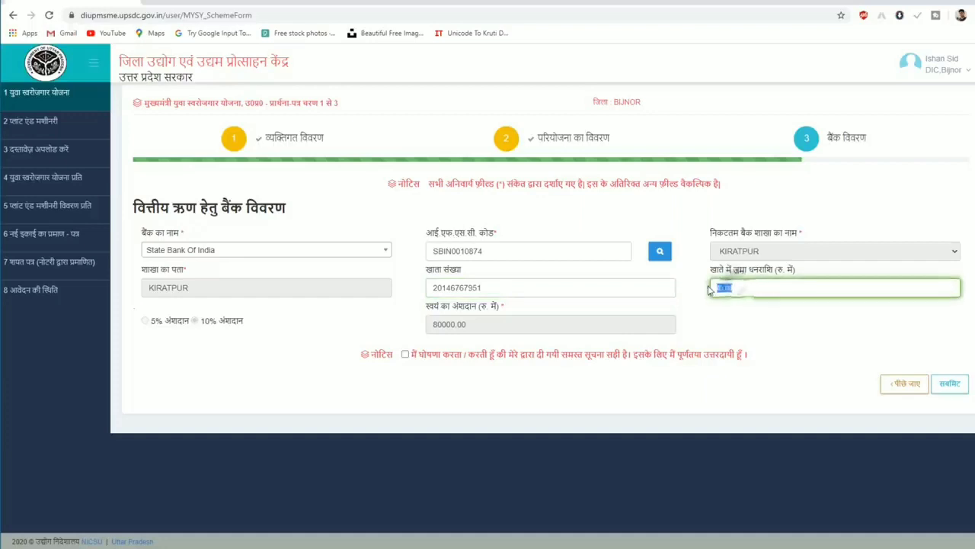
left_click(405, 354)
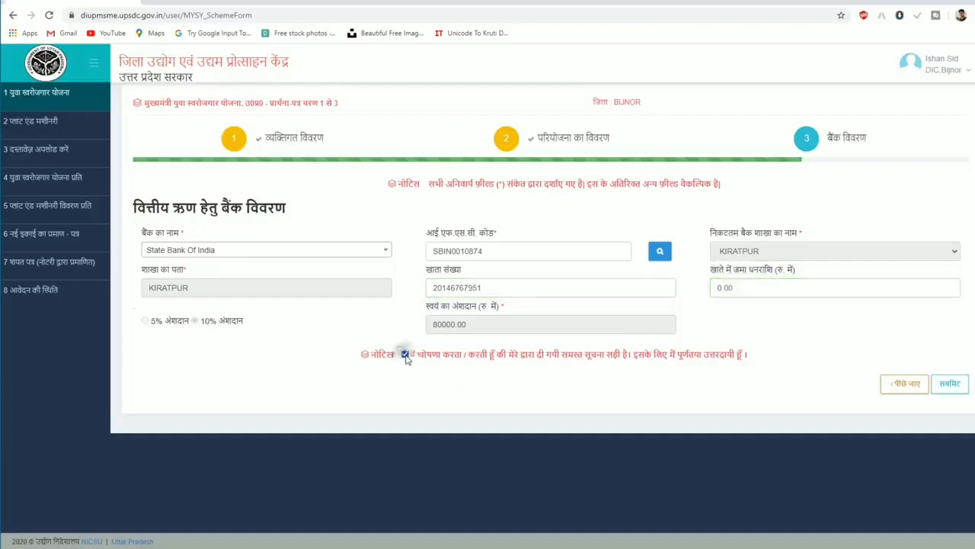
left_click(950, 384)
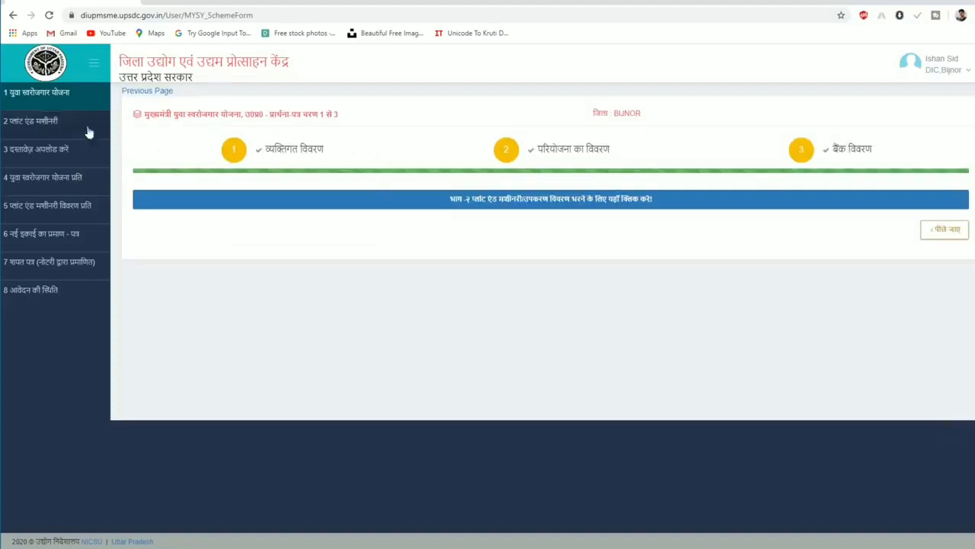
Add a Printing Machine priced at 200000 to the plant and machinery list.
left_click(38, 128)
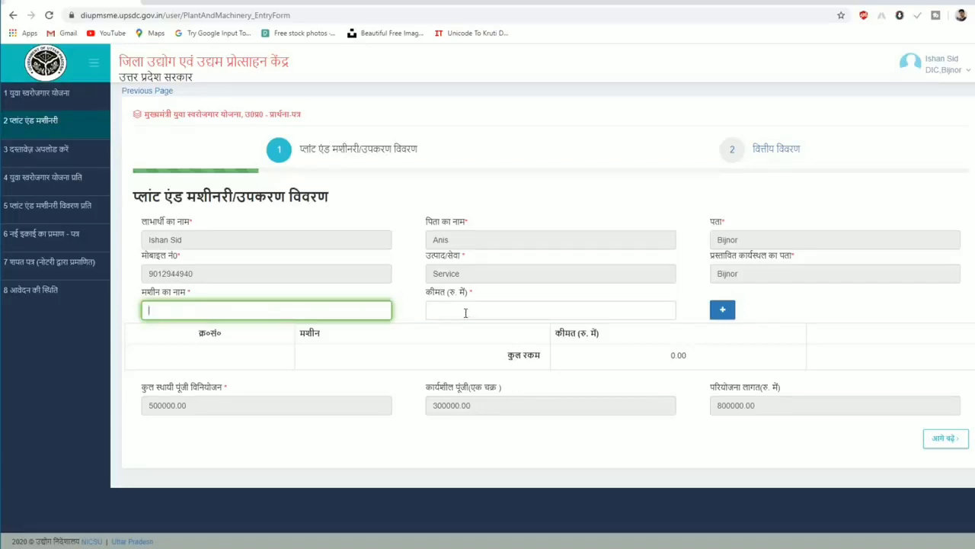
type("Printing Machine")
key("Tab")
type("200000")
left_click(722, 309)
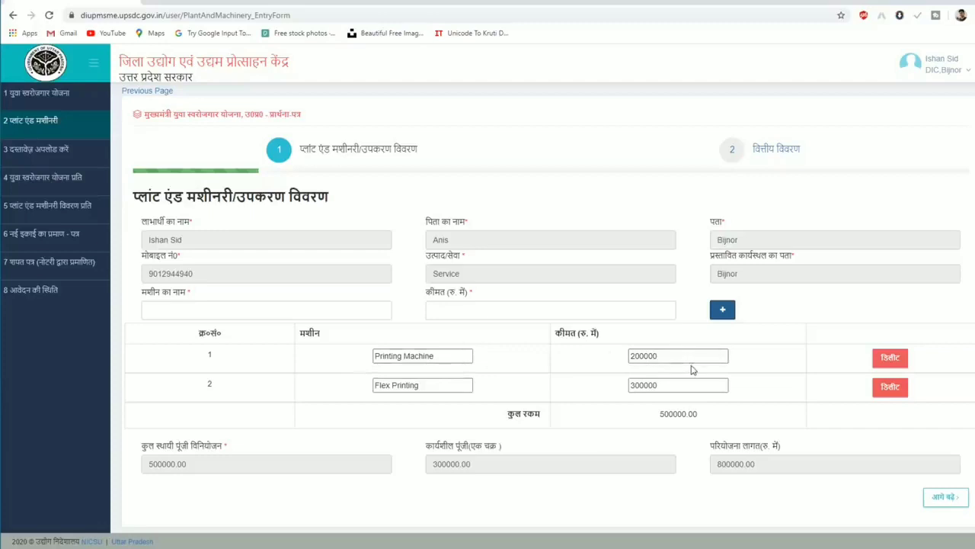
Submit the financial arrangement with the non-defaulter declaration ticked.
left_click(946, 497)
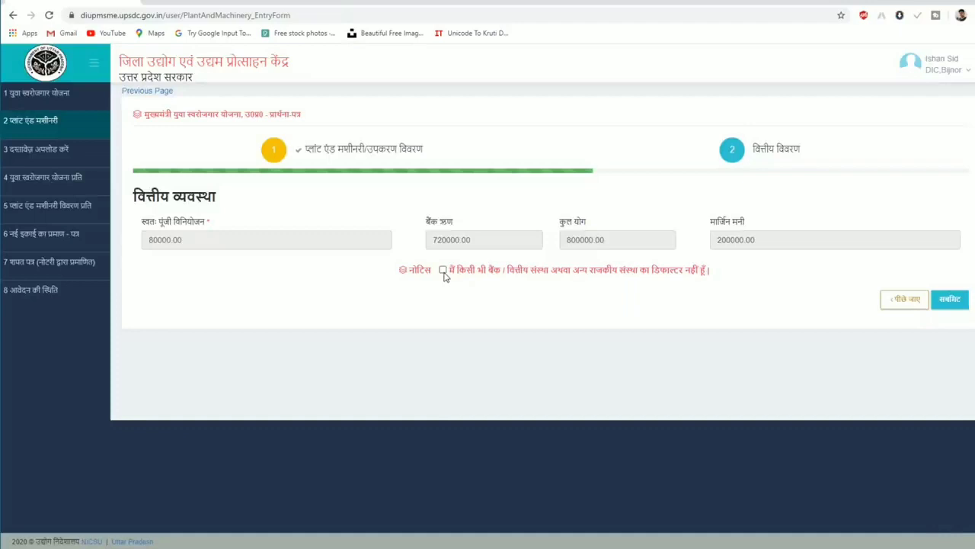
left_click(442, 269)
left_click(950, 303)
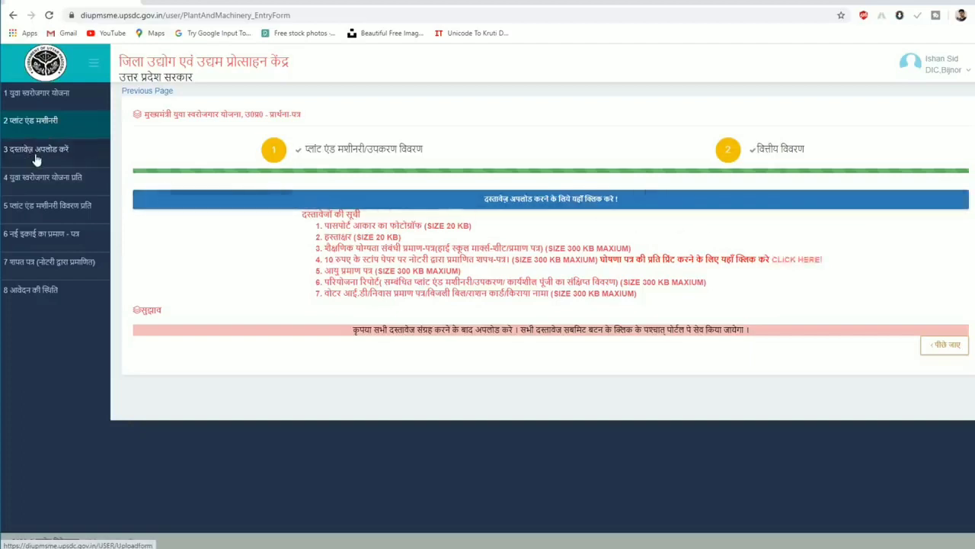
Highlight the photograph and signature requirements and their 20 KB size limits.
left_click_drag(646, 299, 331, 227)
left_click(378, 227)
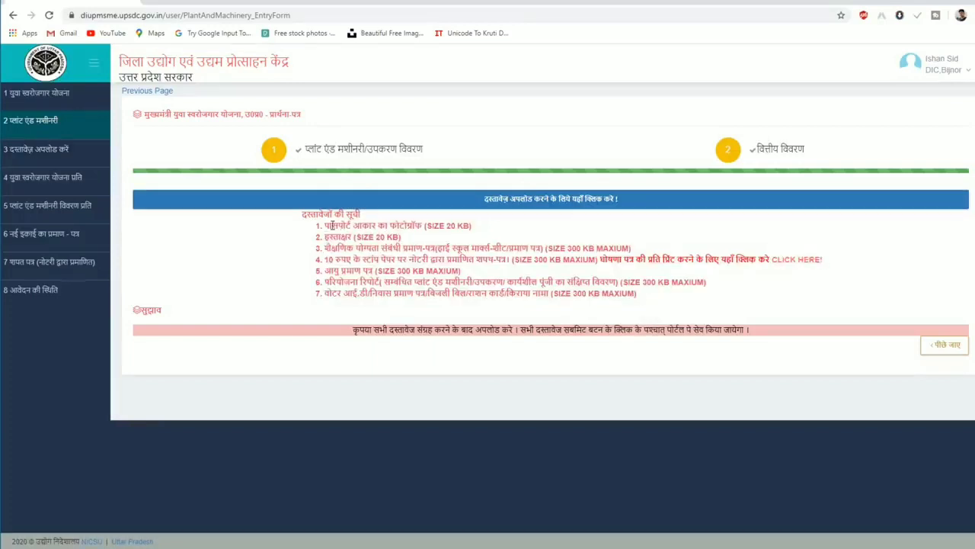
left_click_drag(328, 226, 419, 227)
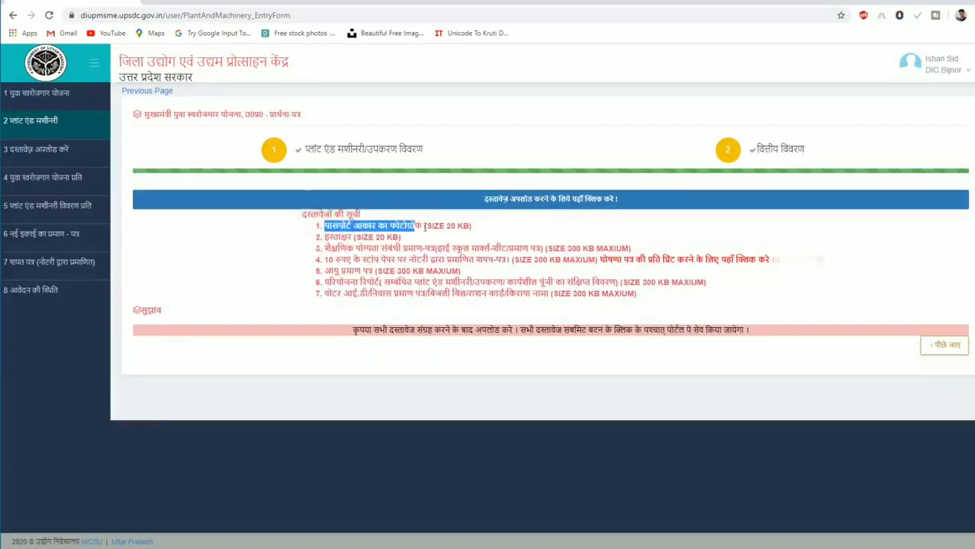
double_click(450, 226)
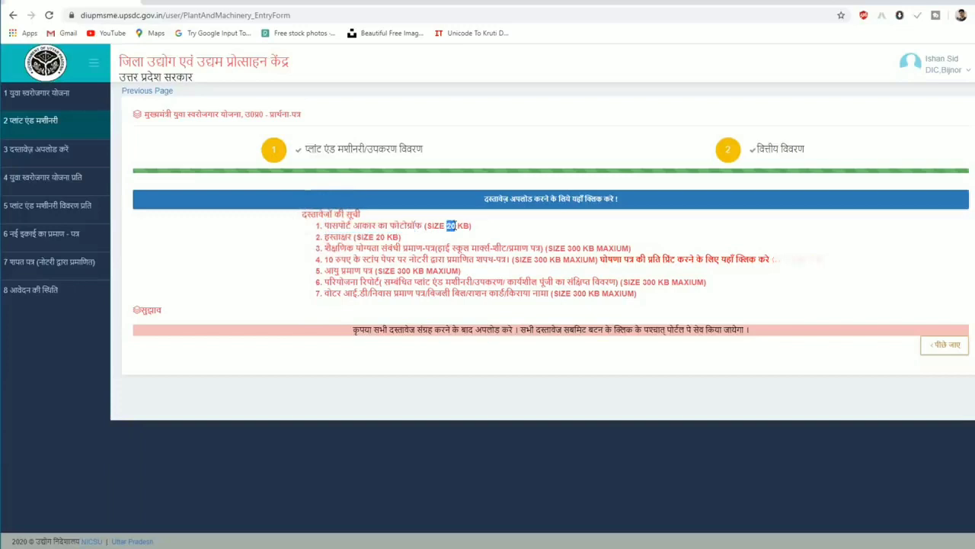
double_click(335, 237)
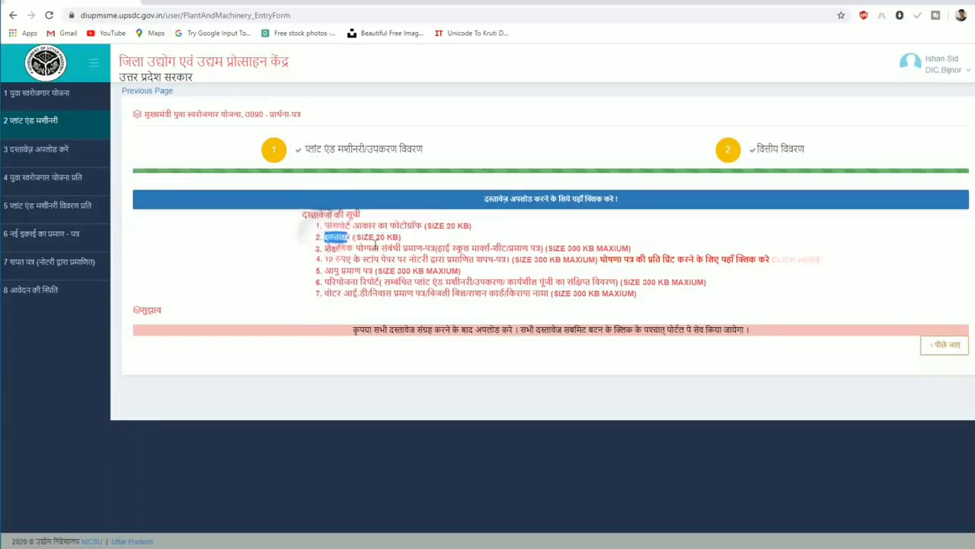
double_click(380, 237)
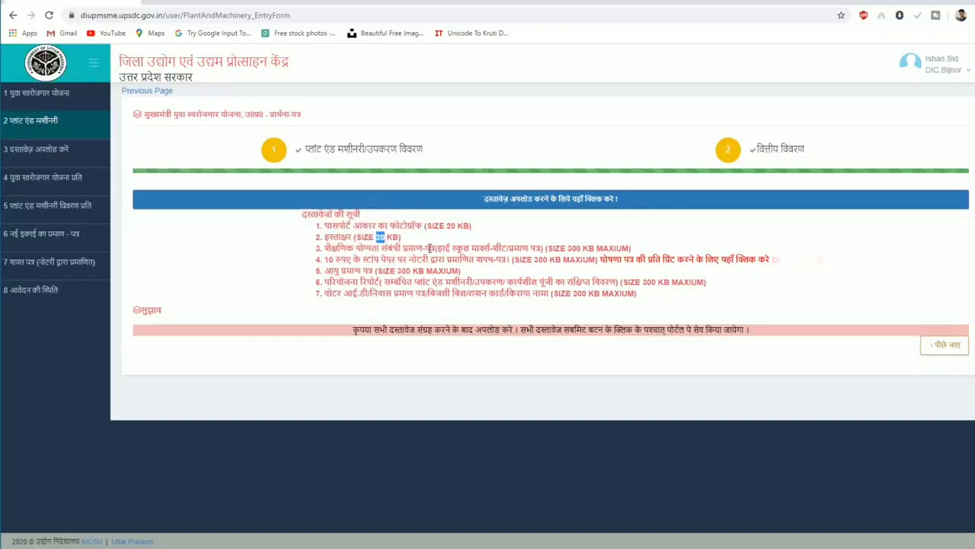
Highlight the educational certificate's 300 KB limit, then open the affidavit letter for printing.
left_click_drag(398, 249, 325, 248)
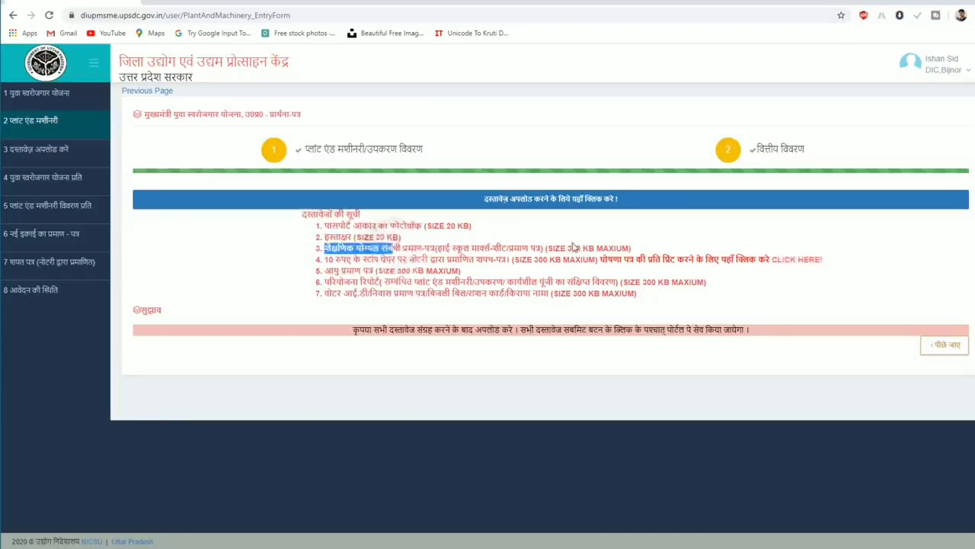
left_click(567, 247)
double_click(568, 248)
left_click_drag(616, 249, 561, 248)
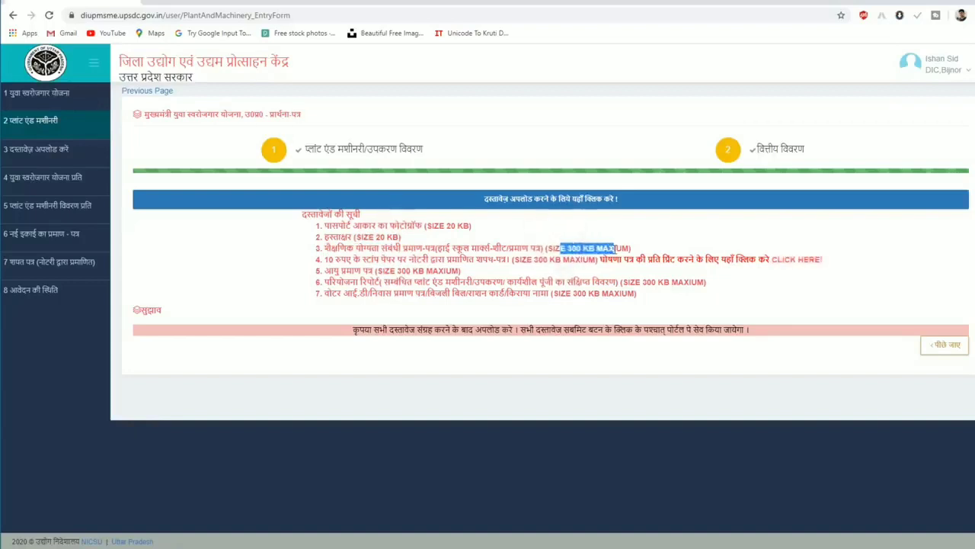
left_click(385, 264)
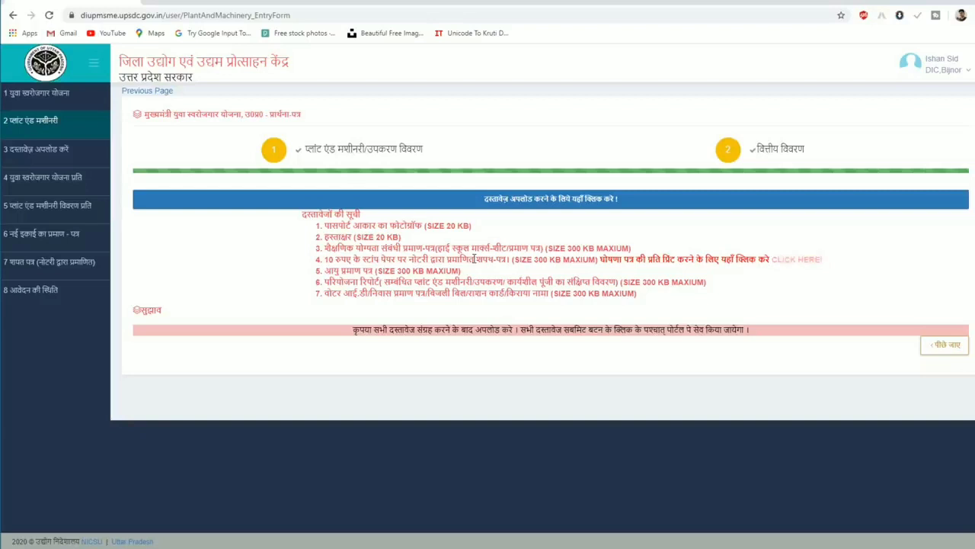
left_click(787, 263)
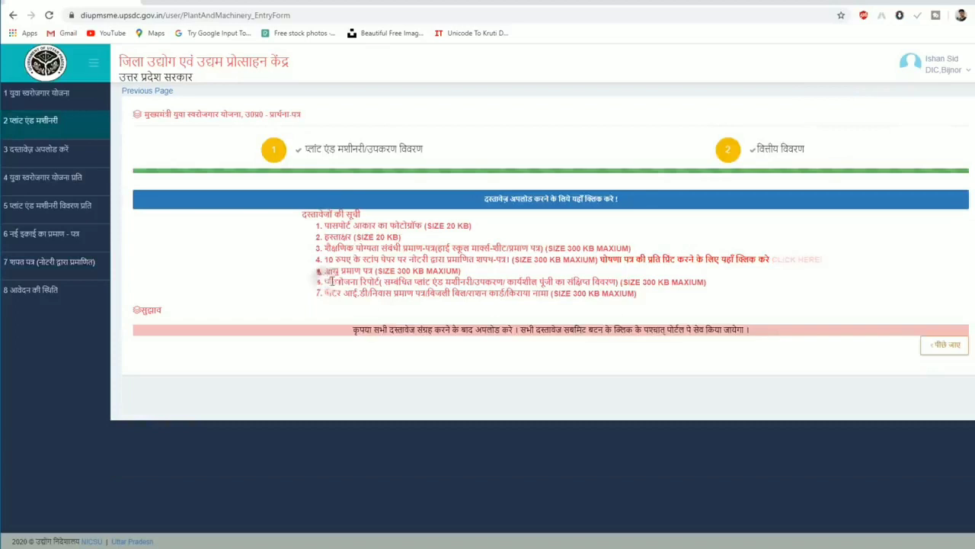
Highlight the project report and residence-proof requirements, then open the document upload form.
left_click_drag(323, 282, 378, 282)
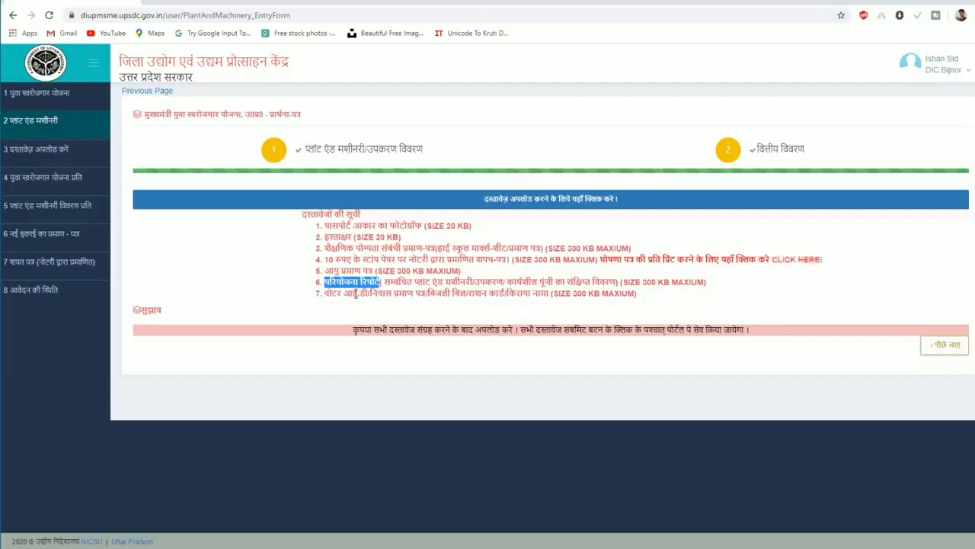
left_click_drag(352, 293, 449, 298)
left_click_drag(475, 295, 499, 294)
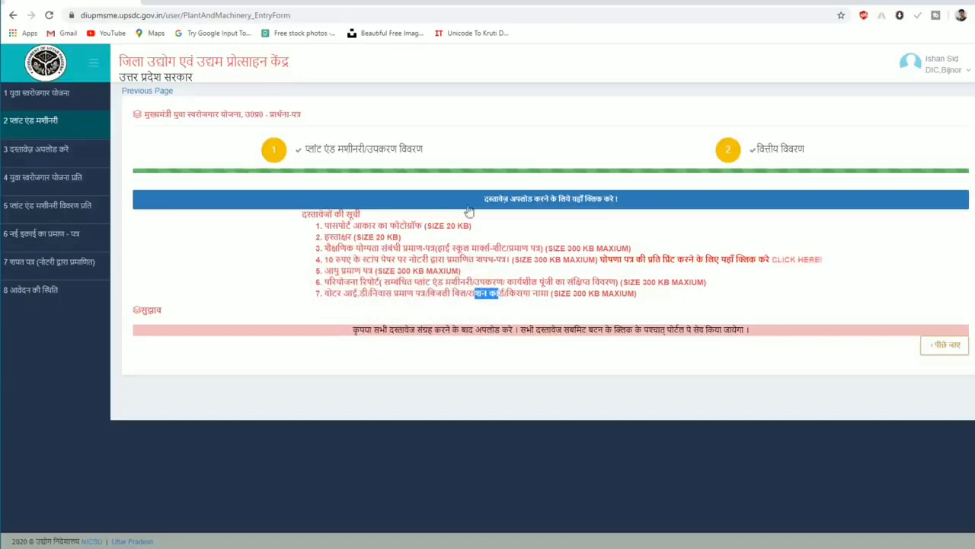
left_click(522, 207)
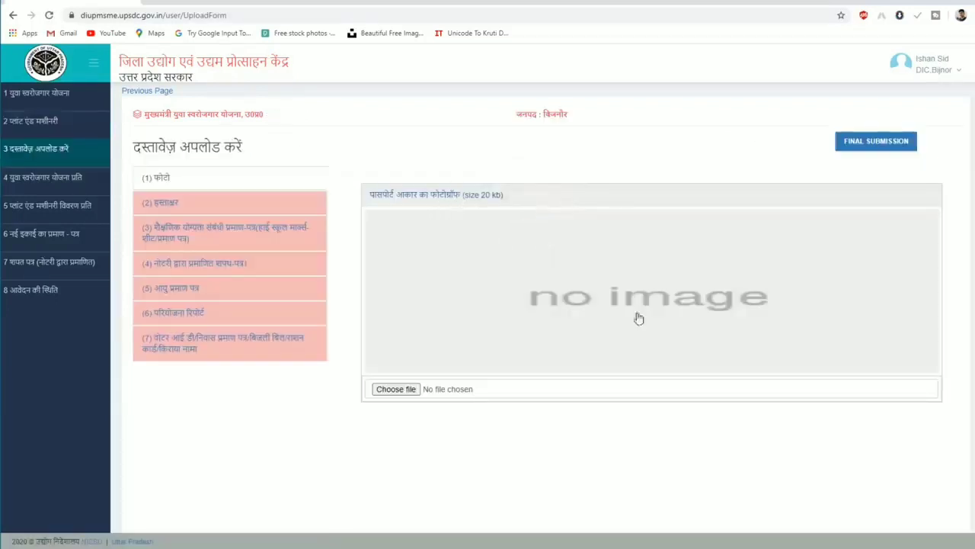
Upload photo.jpg as the passport photograph.
left_click(410, 389)
left_click(253, 75)
left_click(678, 418)
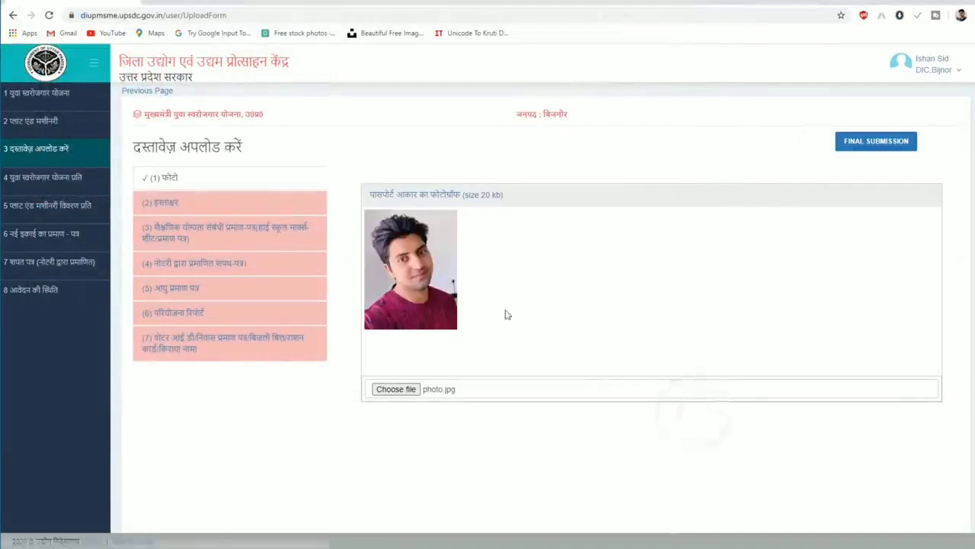
Upload sig.jpg as the signature and dismiss the 20 KB size alert.
left_click(162, 205)
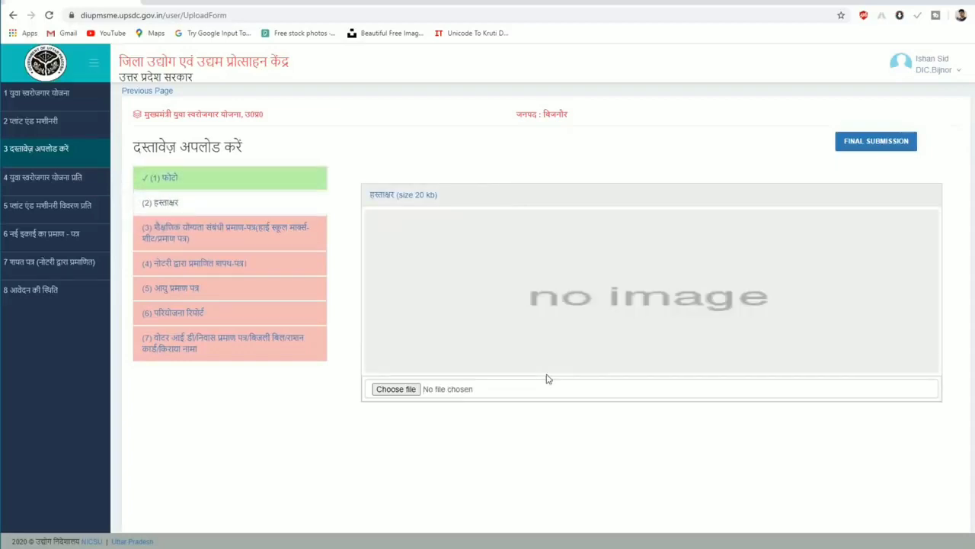
left_click(395, 389)
left_click(372, 80)
left_click(678, 418)
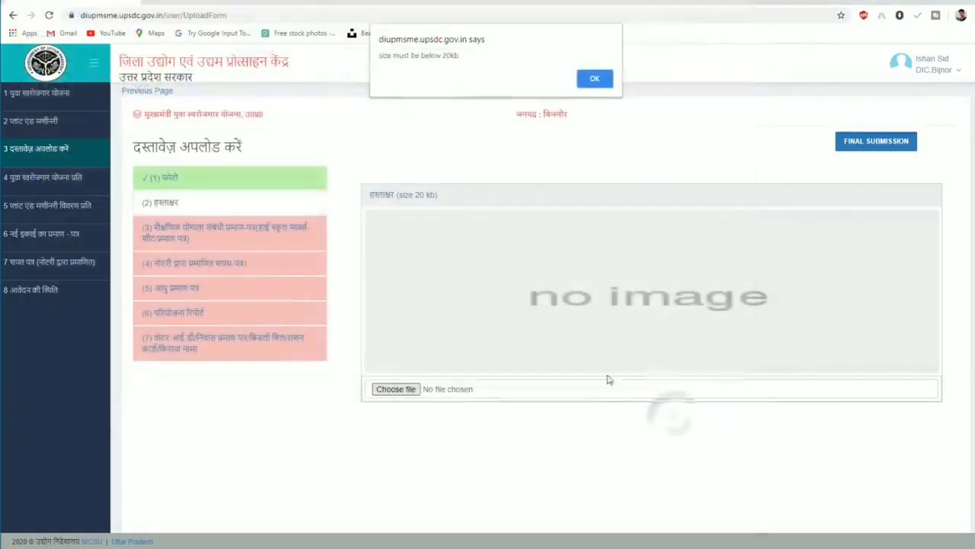
key("Return")
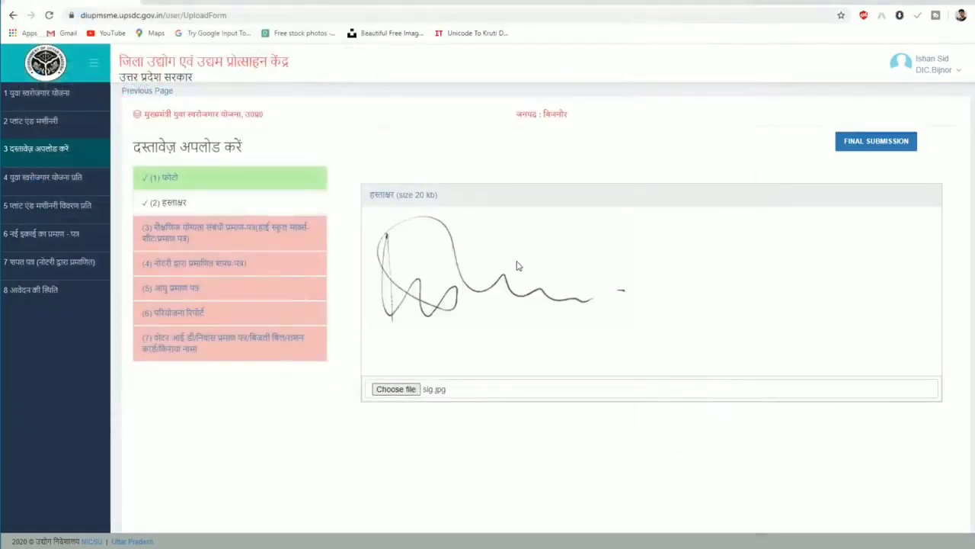
Go through the education certificate, notarised affidavit and age proof uploads, recheck the signature, and open the draft copy.
left_click(204, 238)
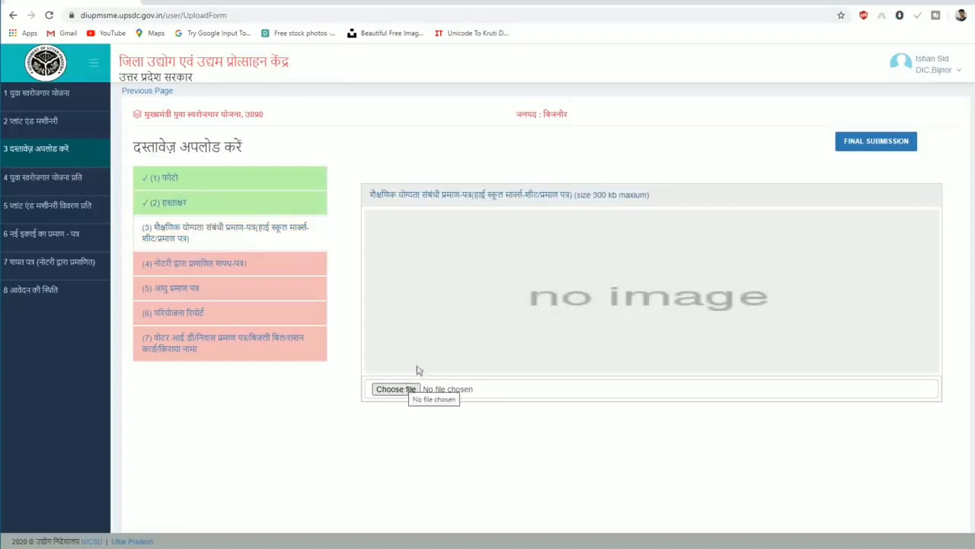
left_click(230, 267)
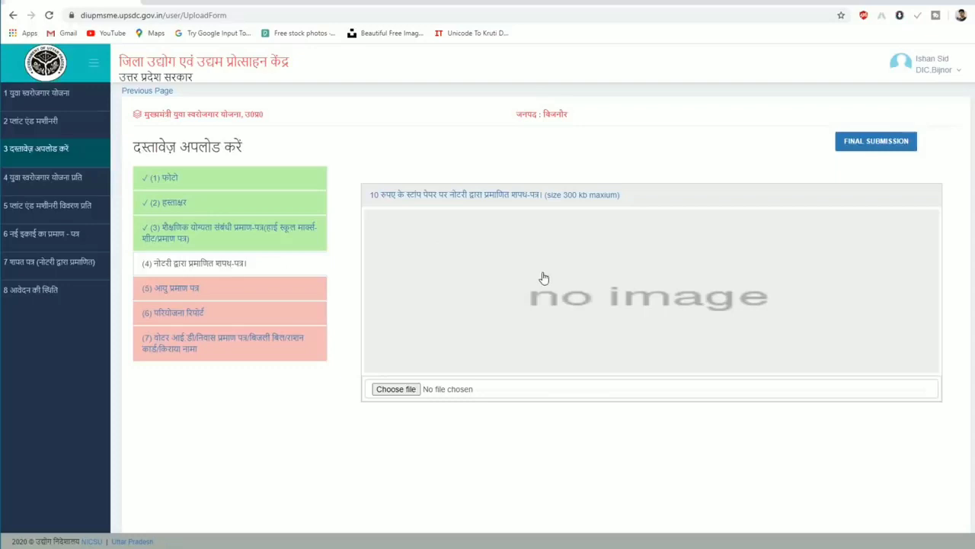
left_click(176, 294)
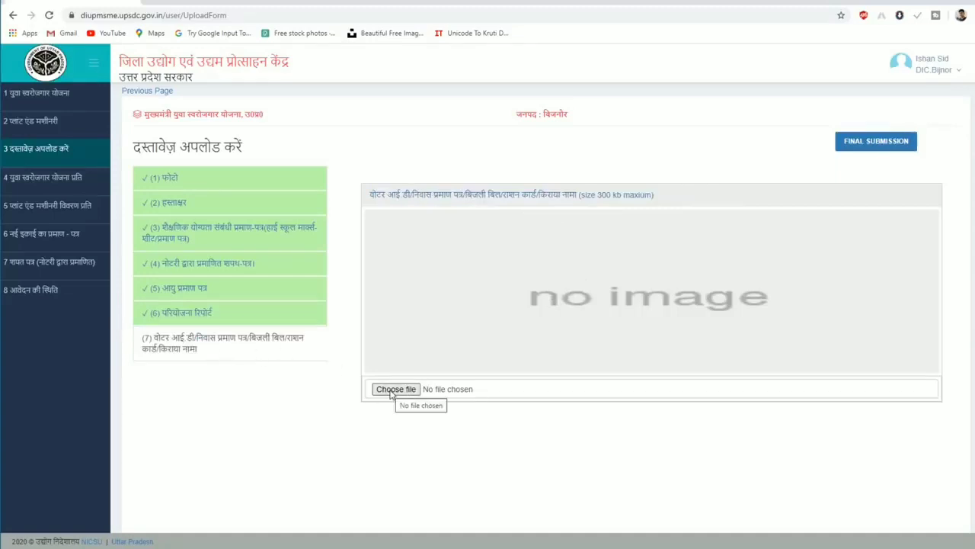
left_click(196, 203)
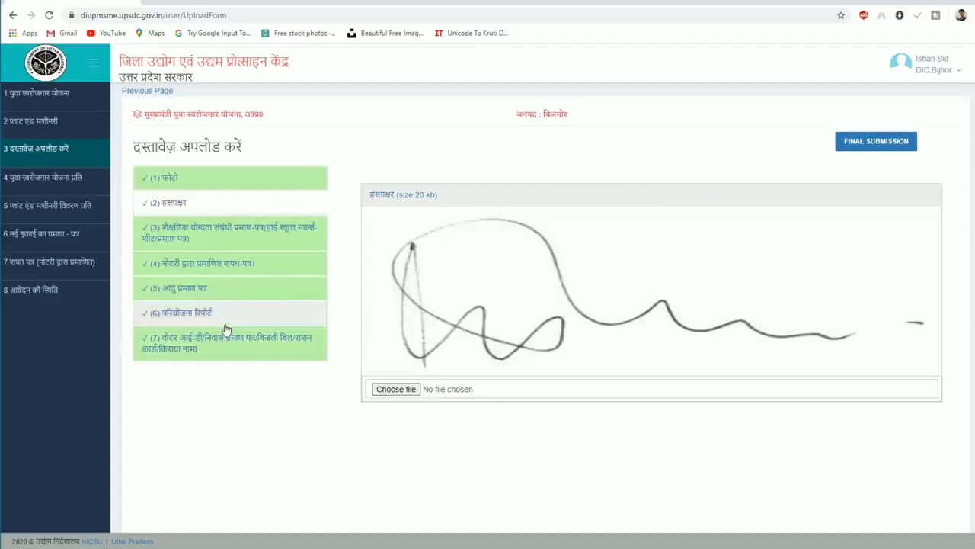
left_click(867, 148)
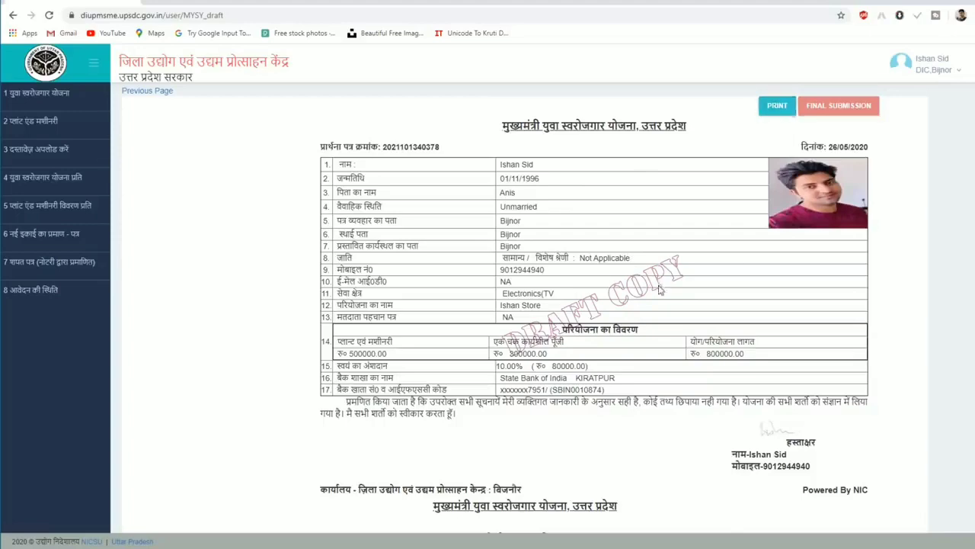
Review the draft application copy and request its final submission.
scroll(660, 290, "down", 3)
scroll(660, 289, "down", 1)
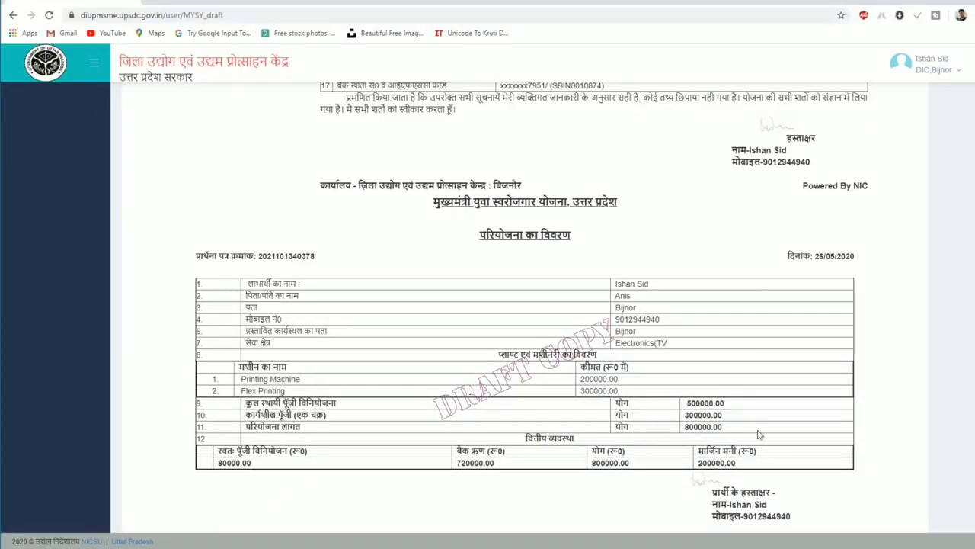
scroll(759, 434, "up", 5)
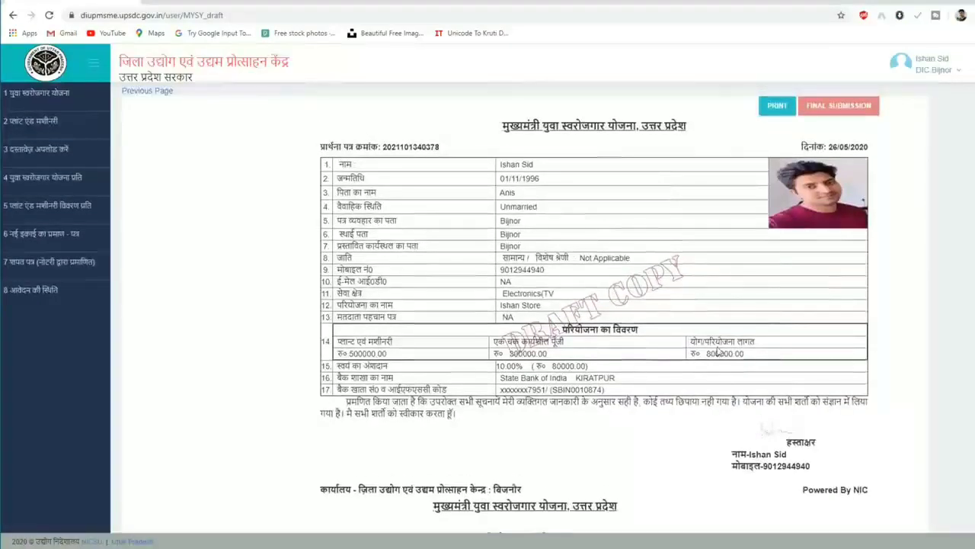
scroll(716, 356, "down", 3)
scroll(716, 356, "up", 3)
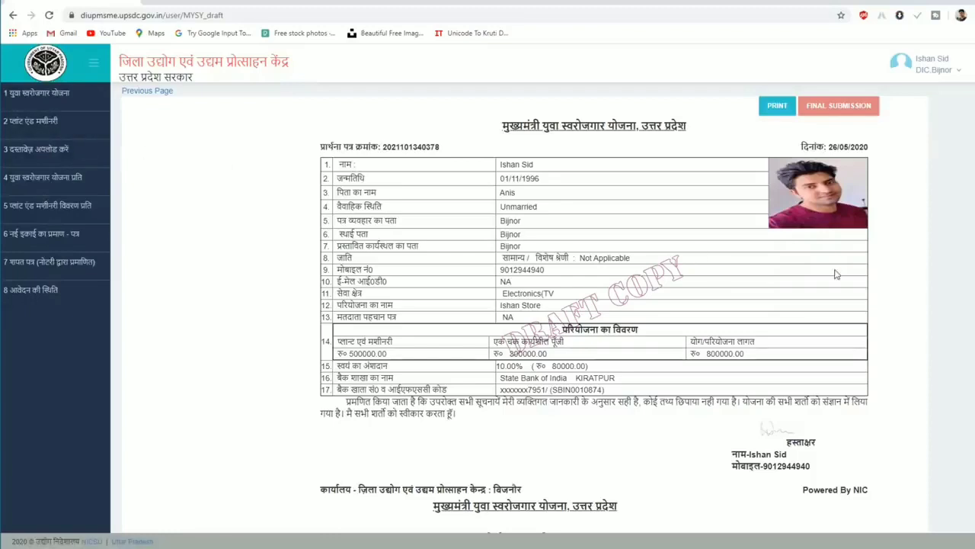
left_click(833, 111)
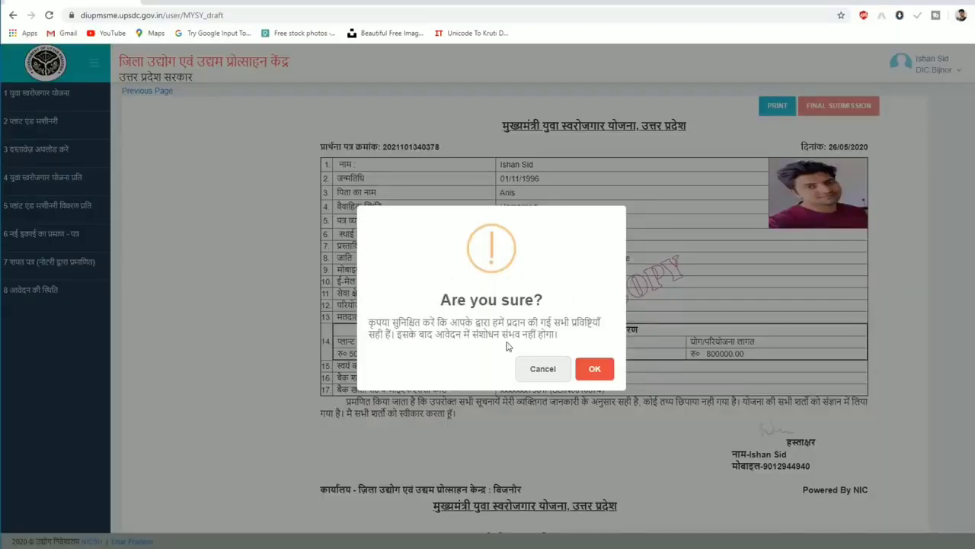
Confirm final submission, acknowledge the success message, then preview and close the printable application form.
left_click(599, 371)
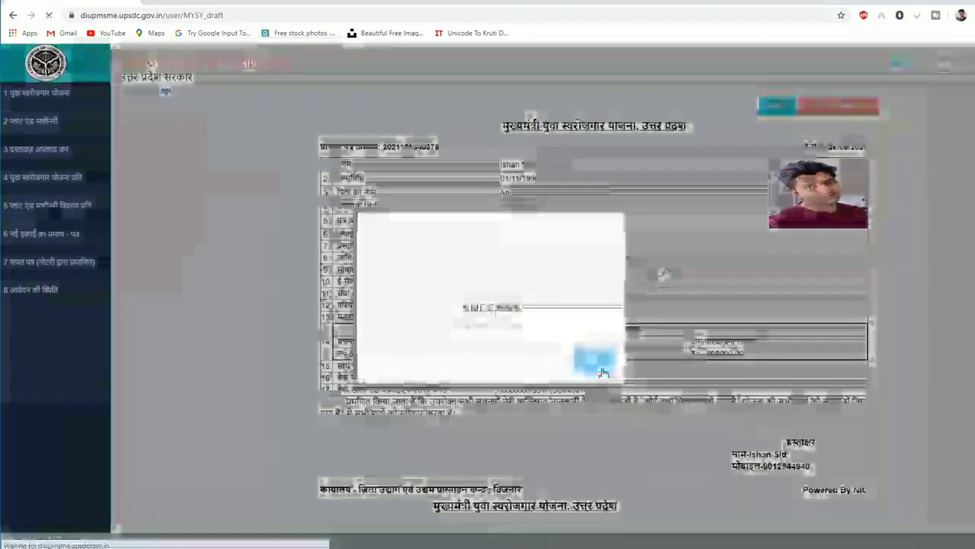
left_click(601, 366)
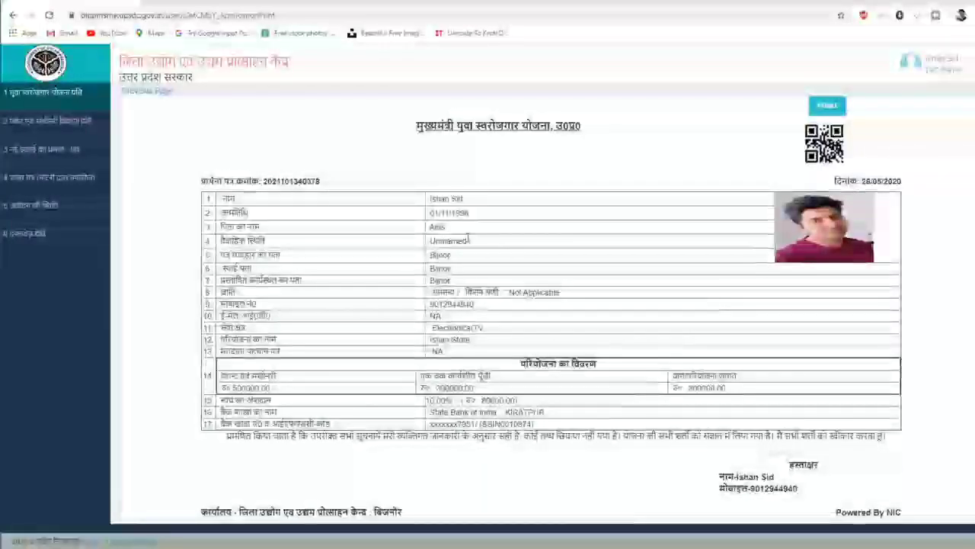
left_click(826, 105)
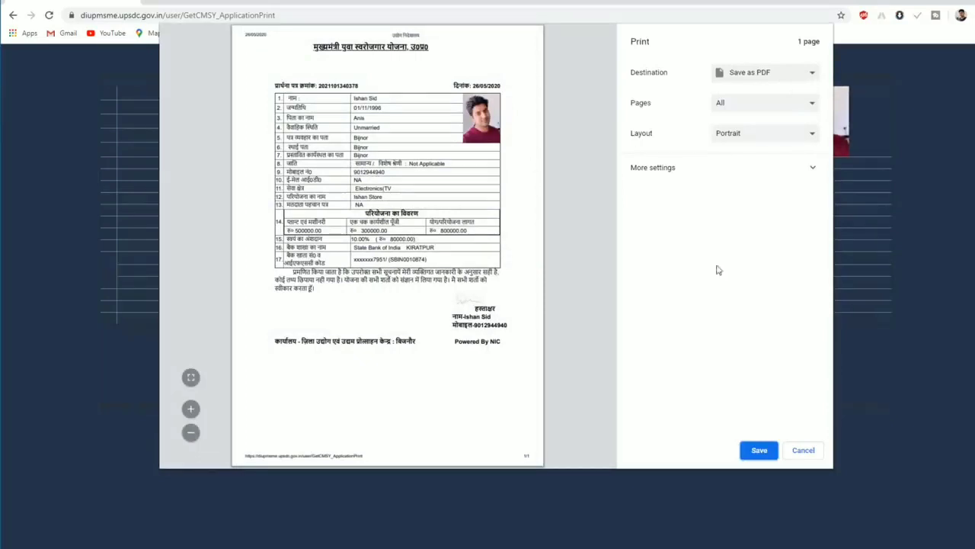
key("Escape")
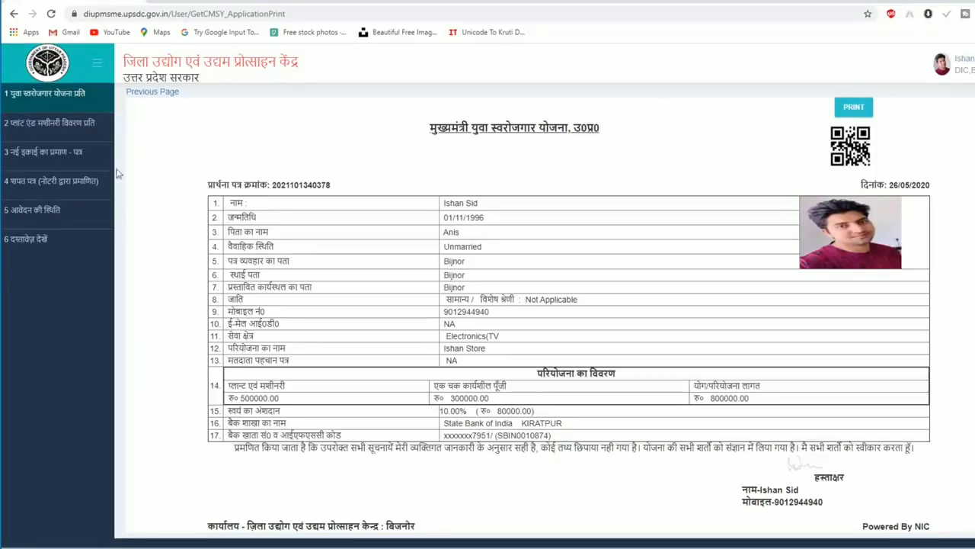
Show the application status page with its expanded history: forwarded to DIC/DIEPC on 26/05/2020.
left_click(40, 214)
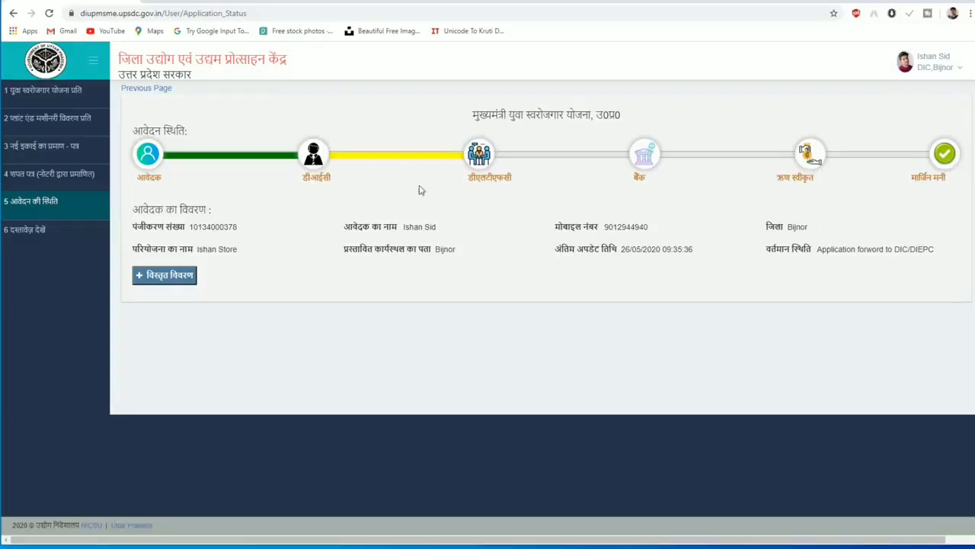
left_click(174, 278)
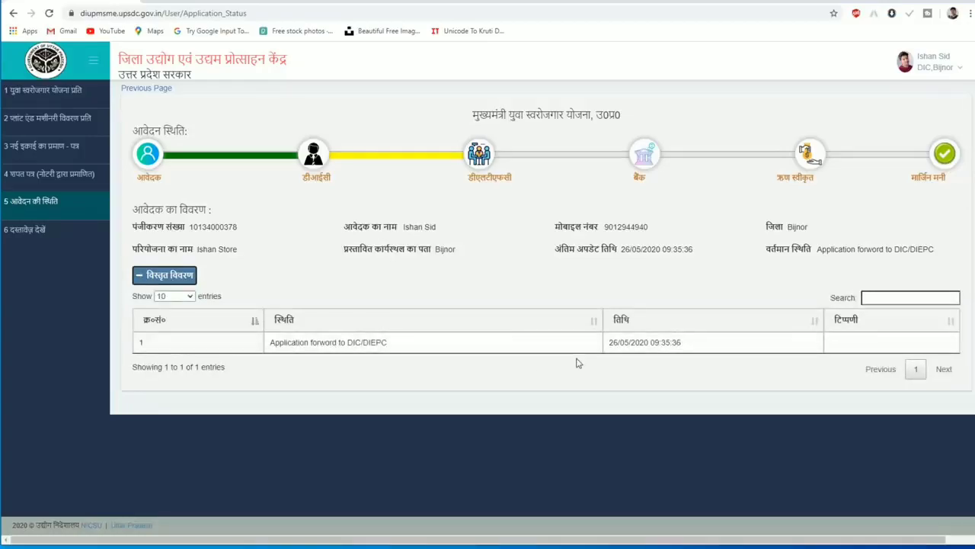